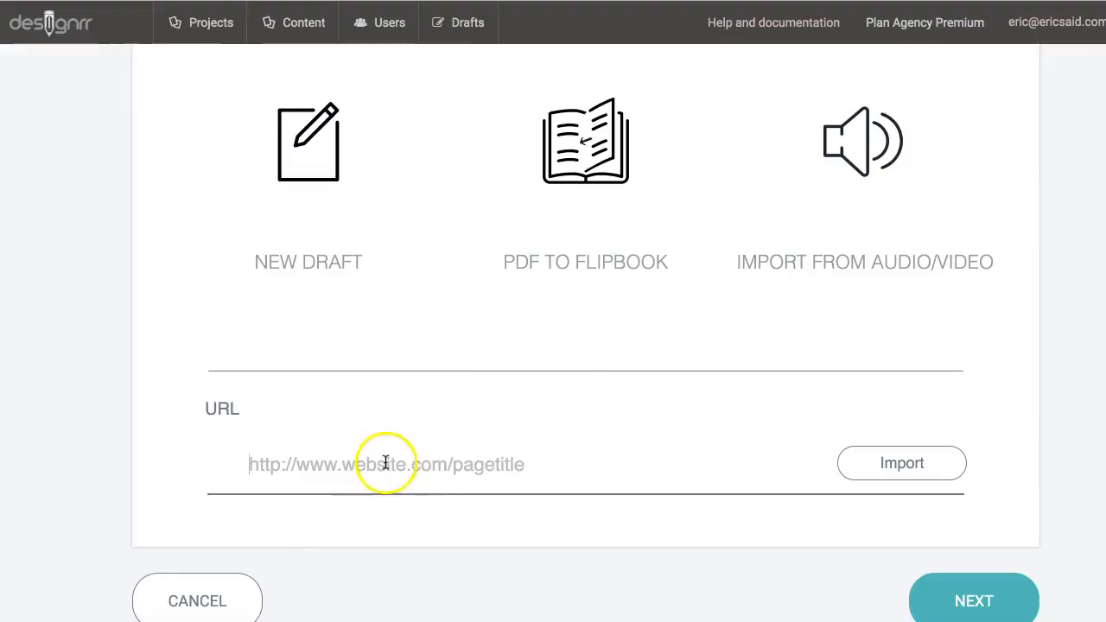
click(408, 482)
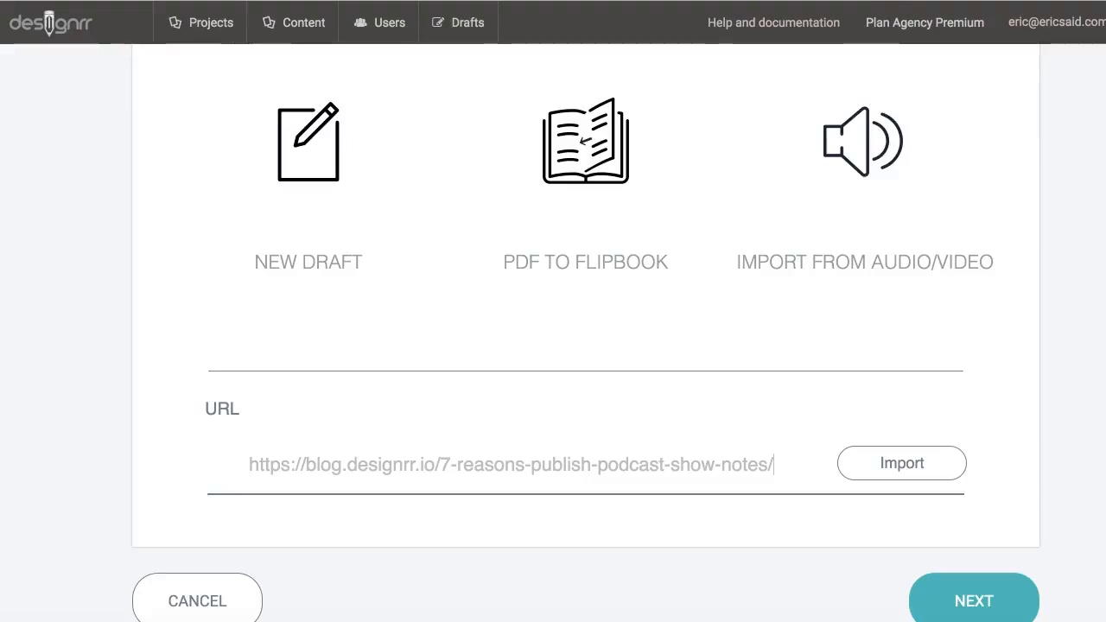
key(ctrl+Tab)
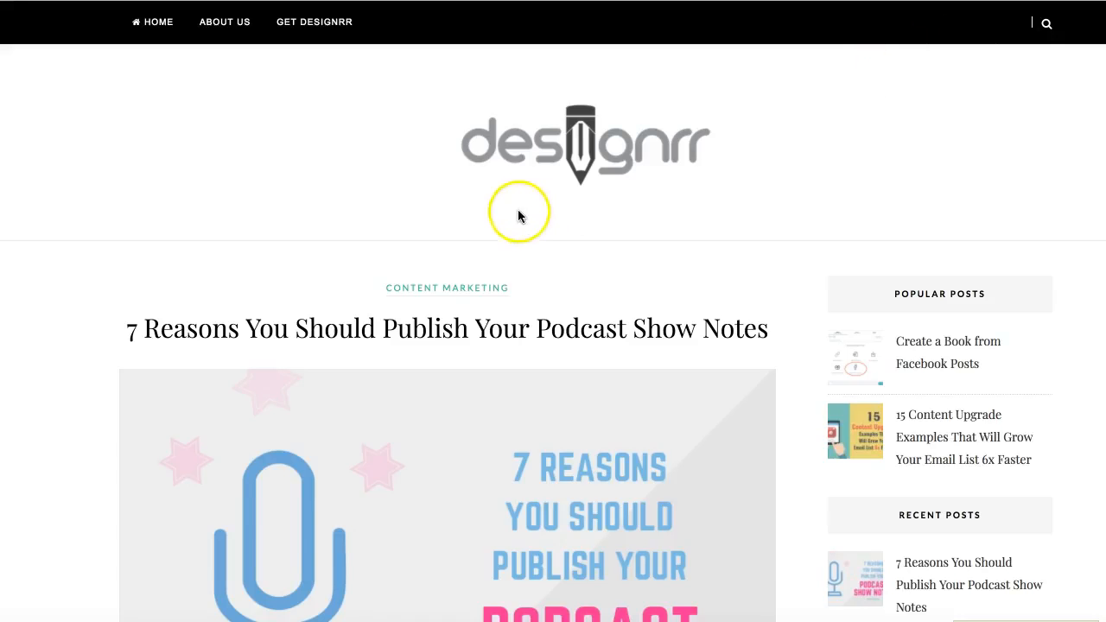
Step: Read the '7 Reasons' post down to '6. Grow Your Email List' and the Super Fast Business example
scroll(503, 198, down, 2)
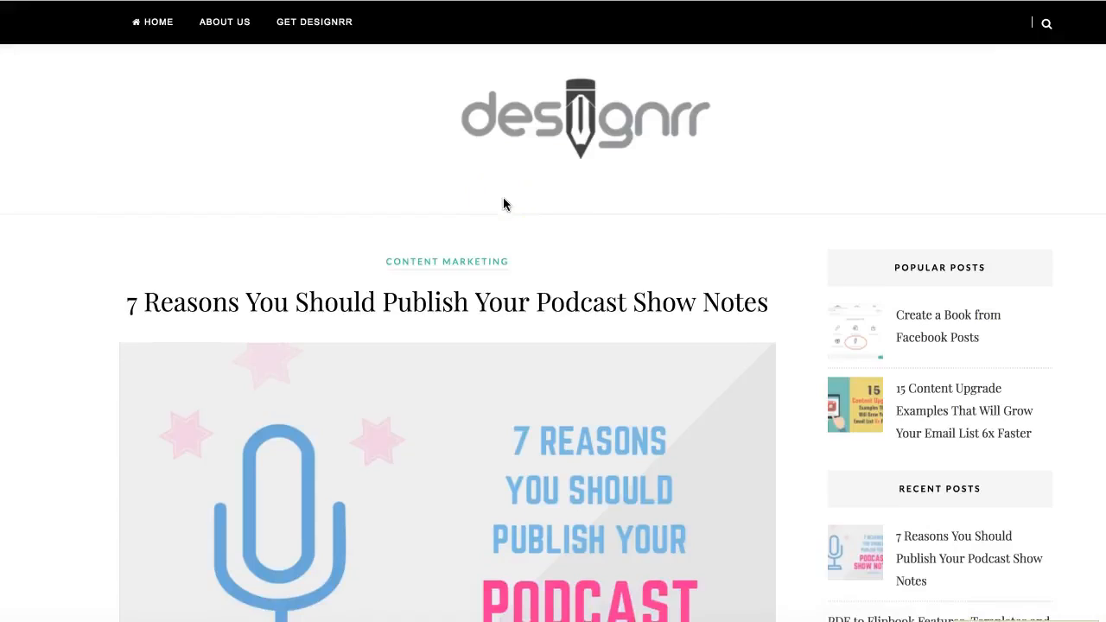
scroll(504, 204, down, 3)
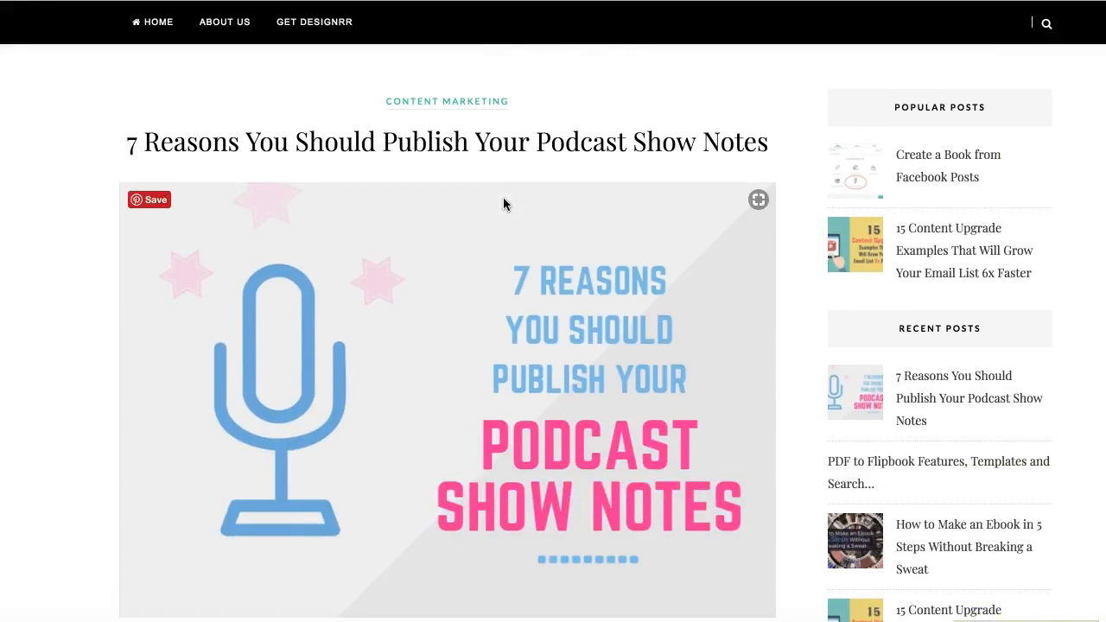
scroll(503, 204, down, 3)
click(497, 261)
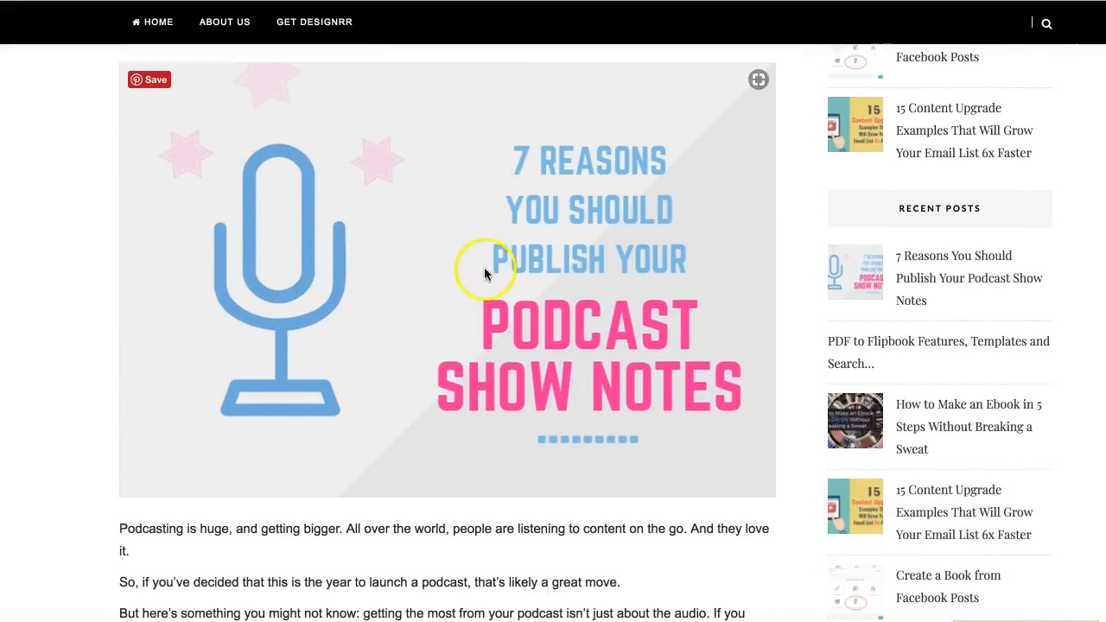
scroll(497, 259, down, 5)
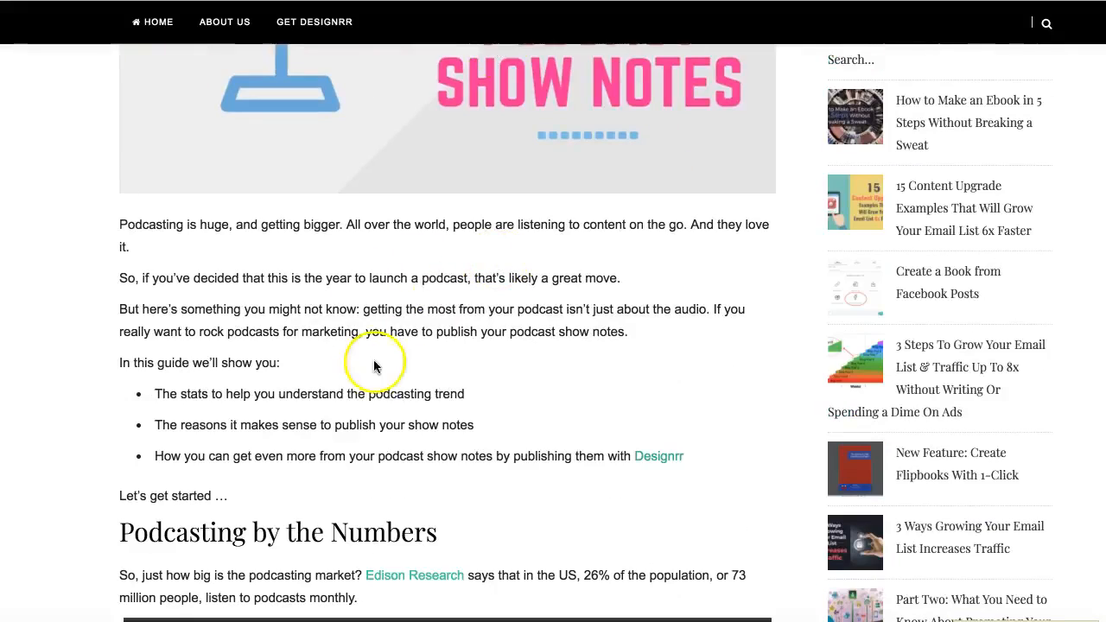
scroll(400, 373, down, 3)
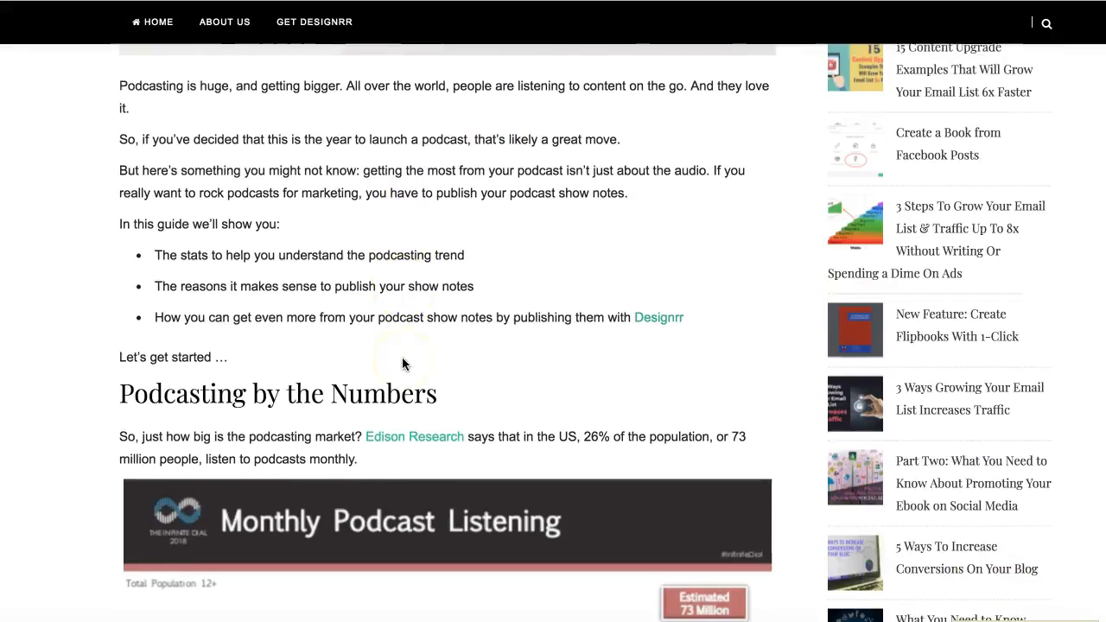
scroll(402, 359, down, 4)
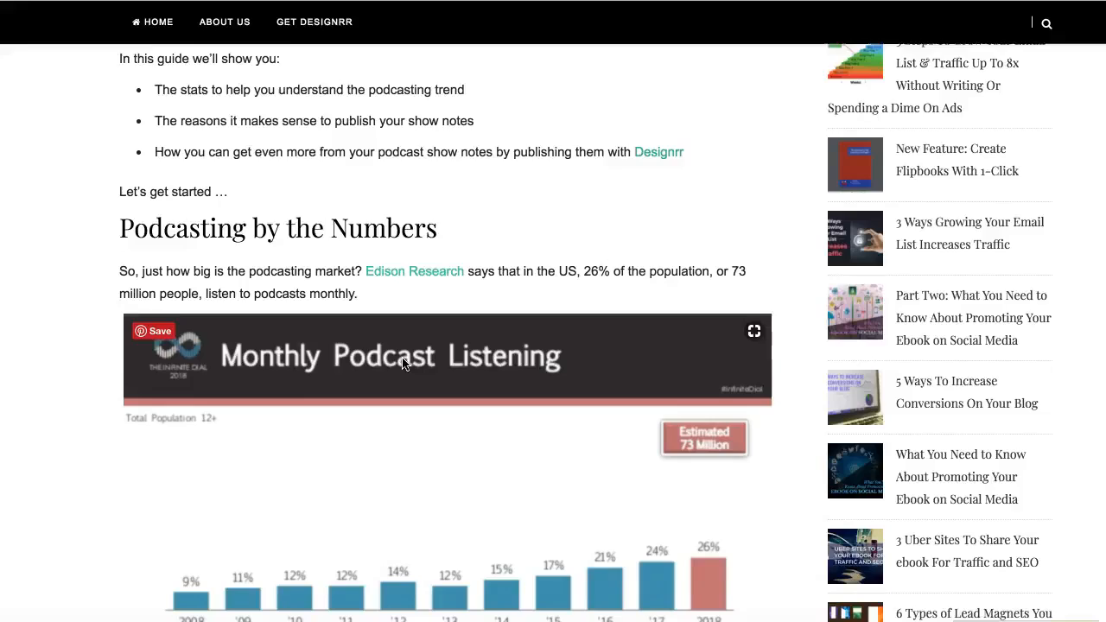
scroll(402, 359, down, 5)
scroll(403, 349, down, 4)
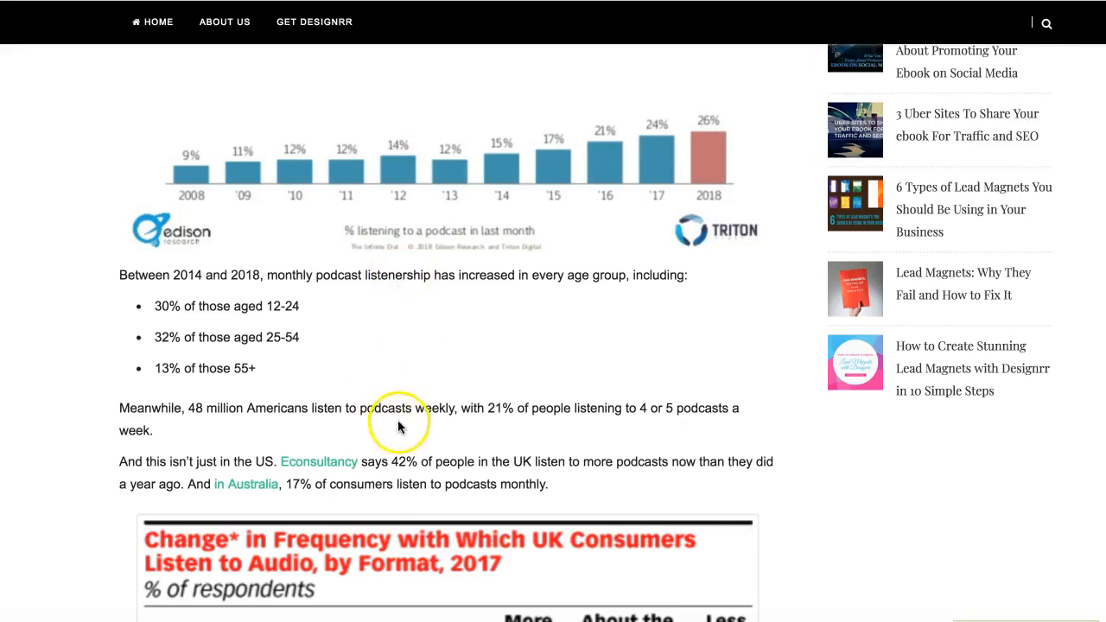
scroll(402, 428, down, 15)
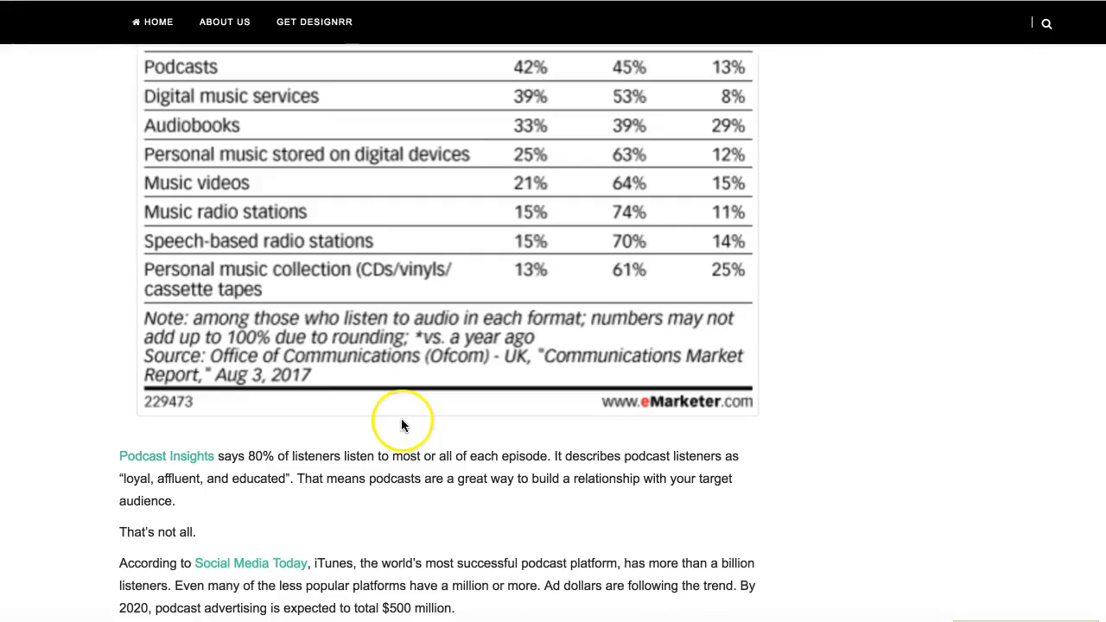
scroll(403, 422, down, 11)
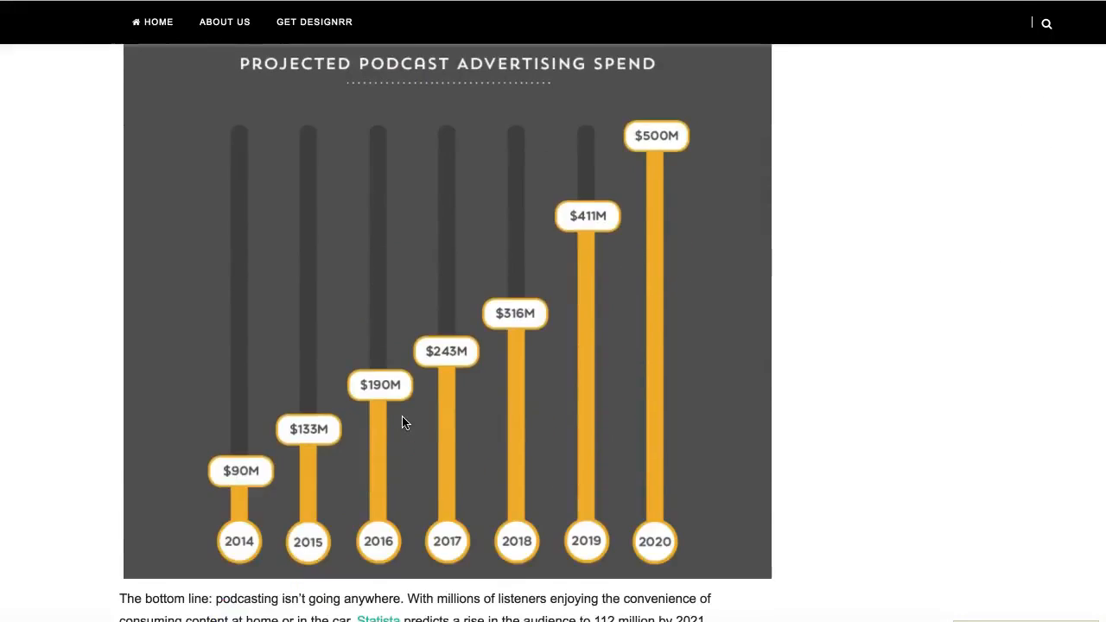
scroll(402, 422, down, 1)
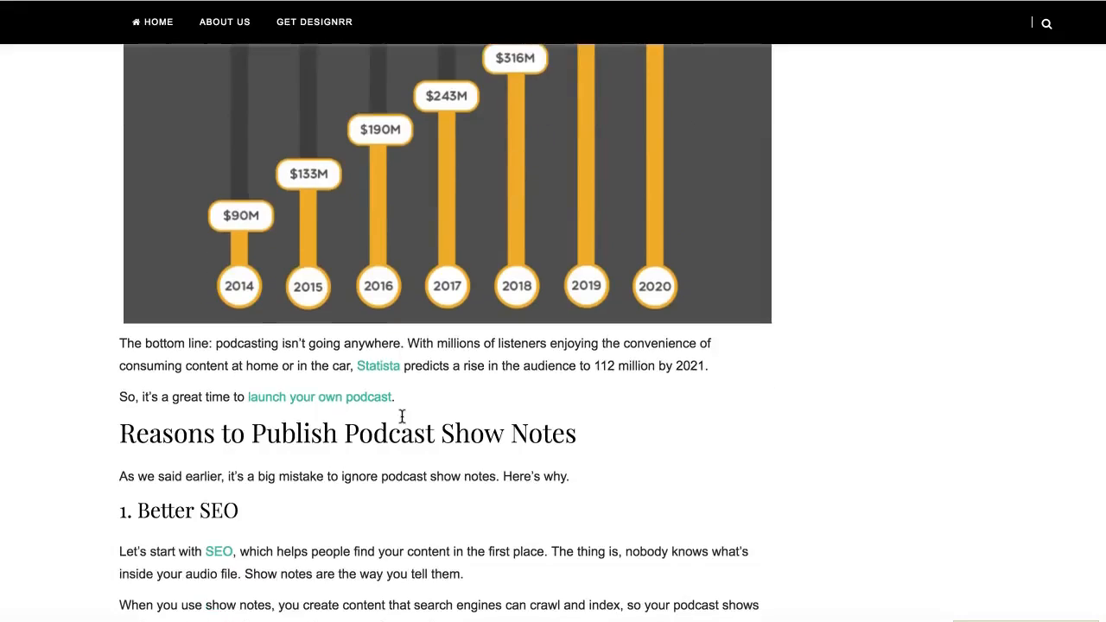
scroll(402, 418, down, 4)
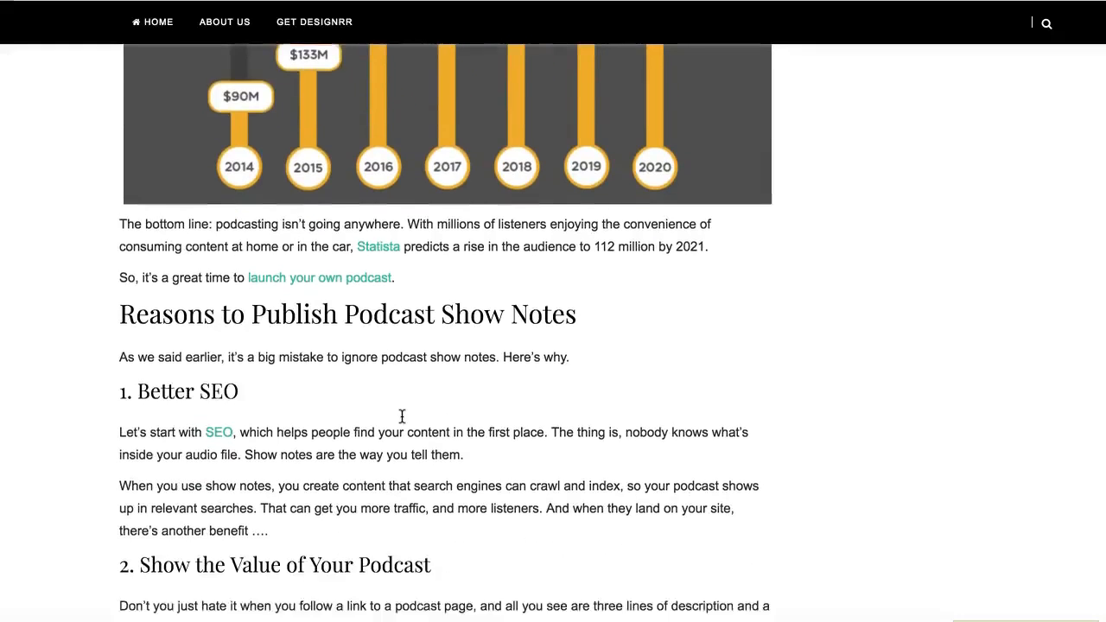
click(304, 300)
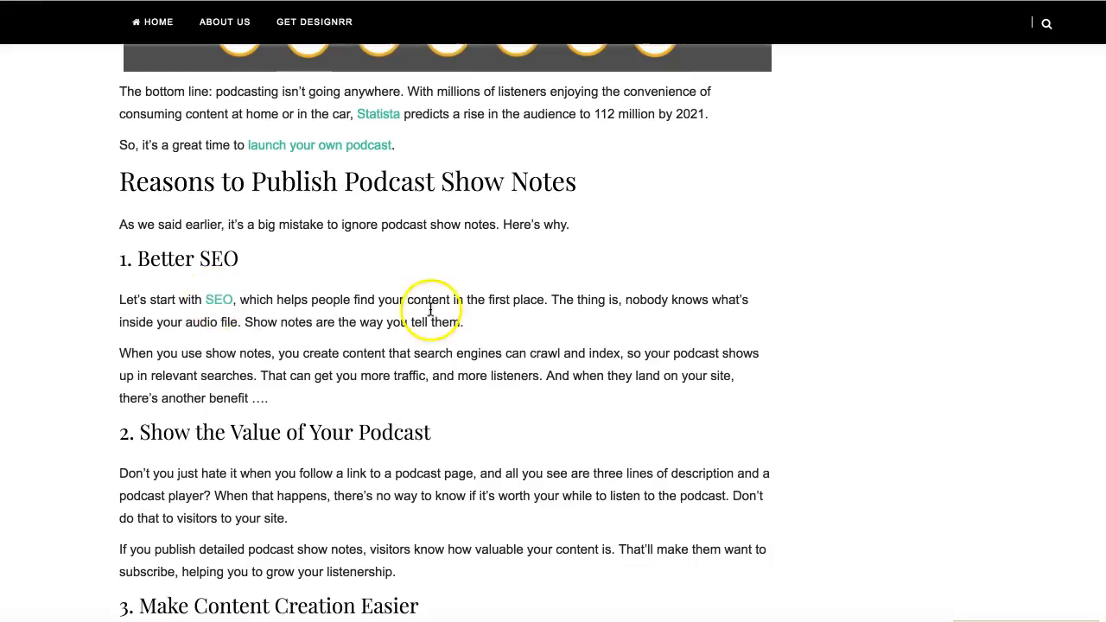
scroll(429, 291, down, 3)
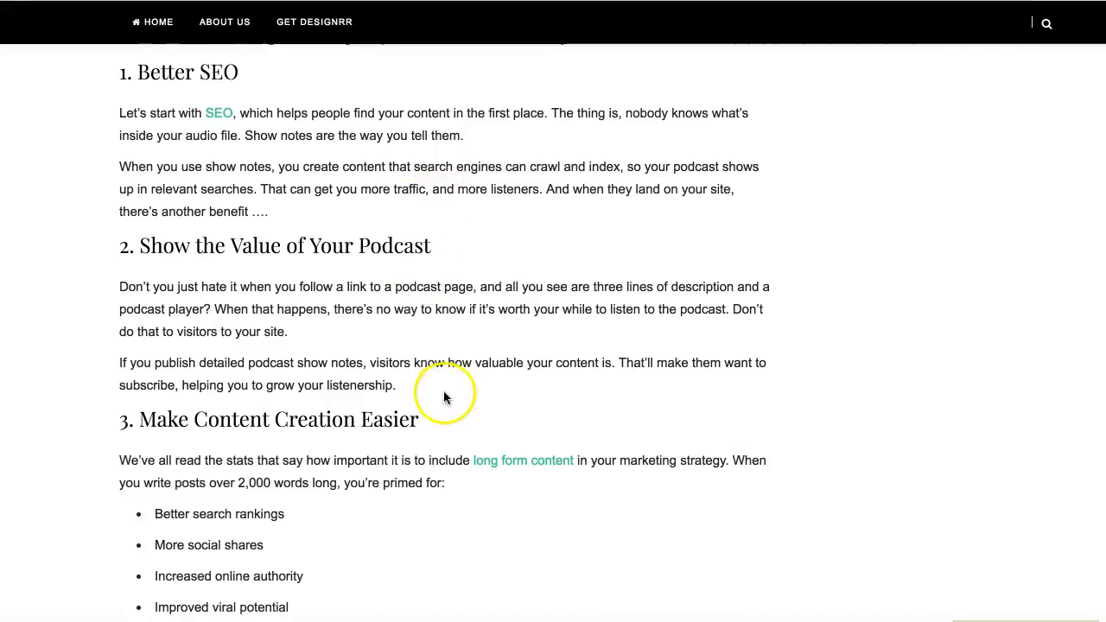
scroll(445, 391, down, 1)
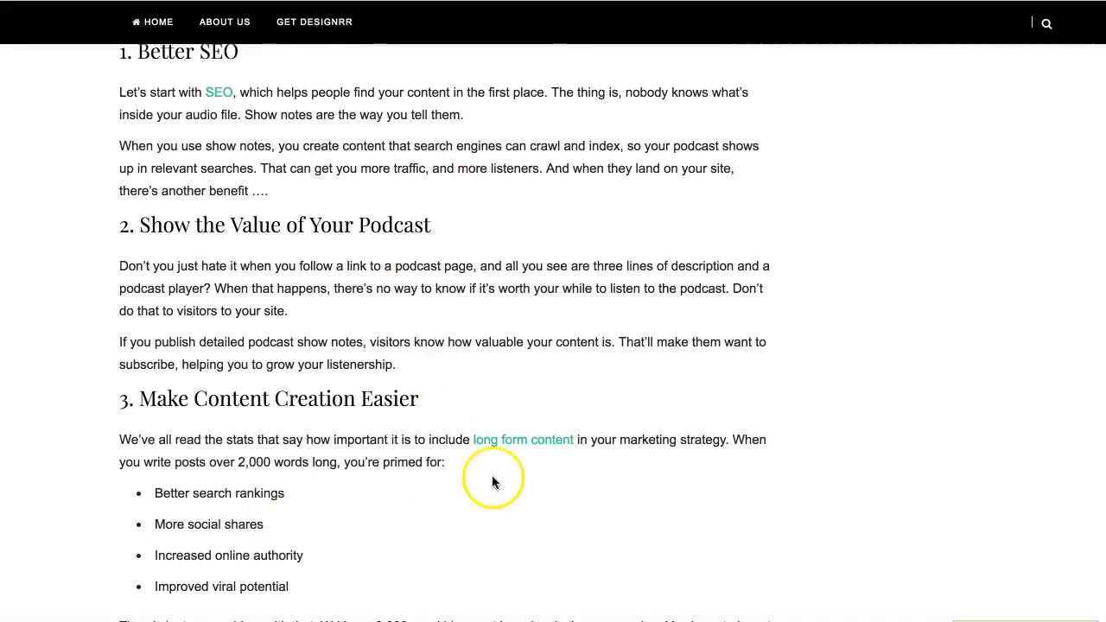
scroll(502, 453, down, 3)
scroll(505, 445, down, 10)
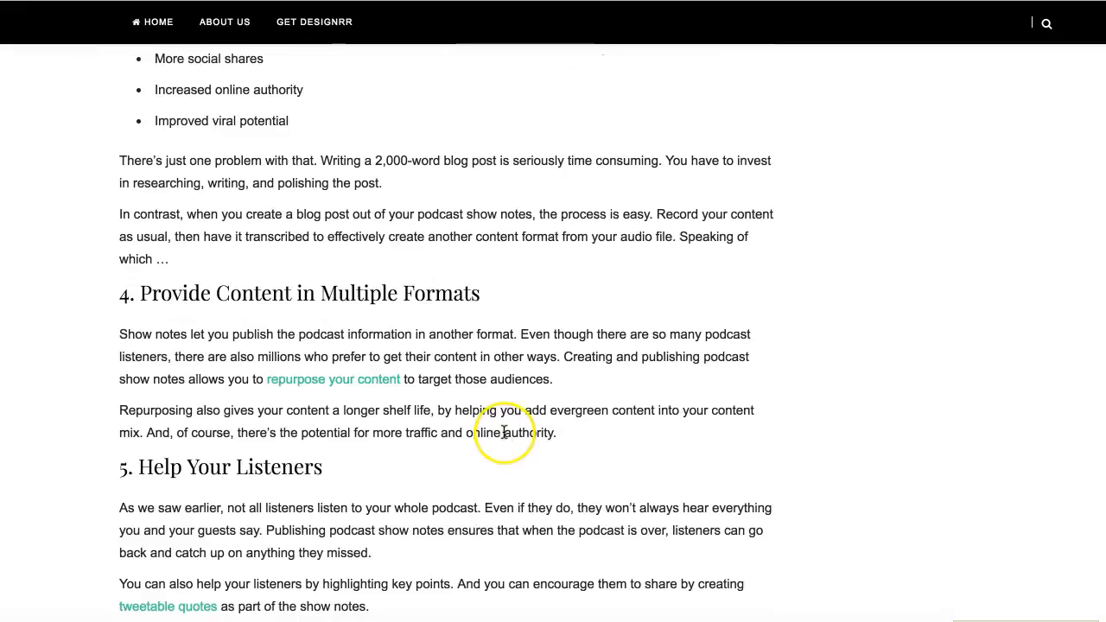
scroll(504, 431, down, 12)
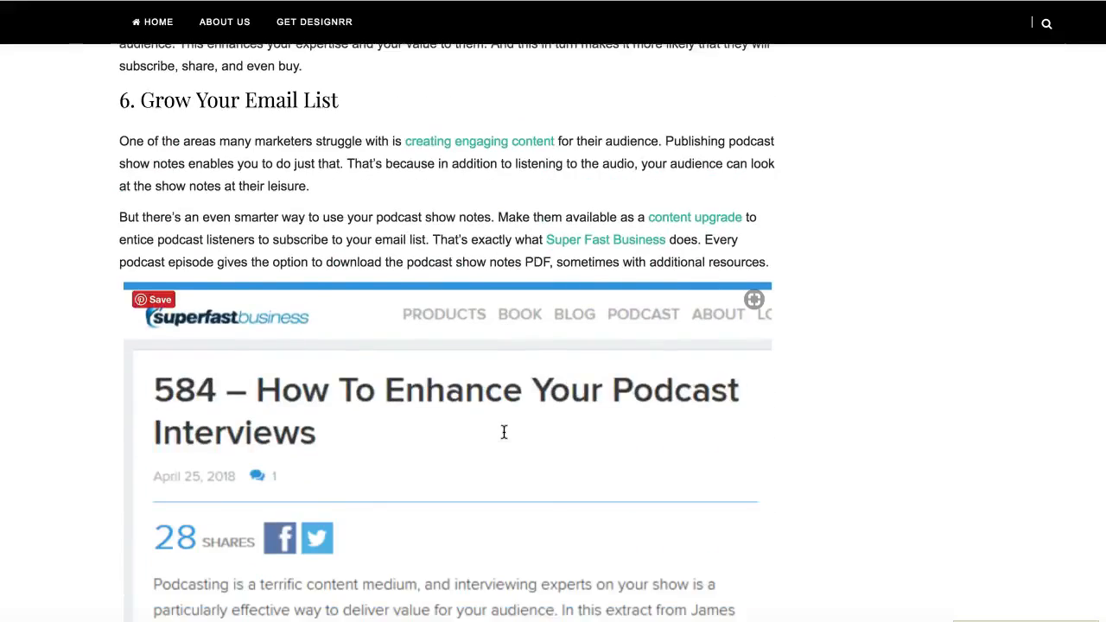
scroll(504, 432, down, 3)
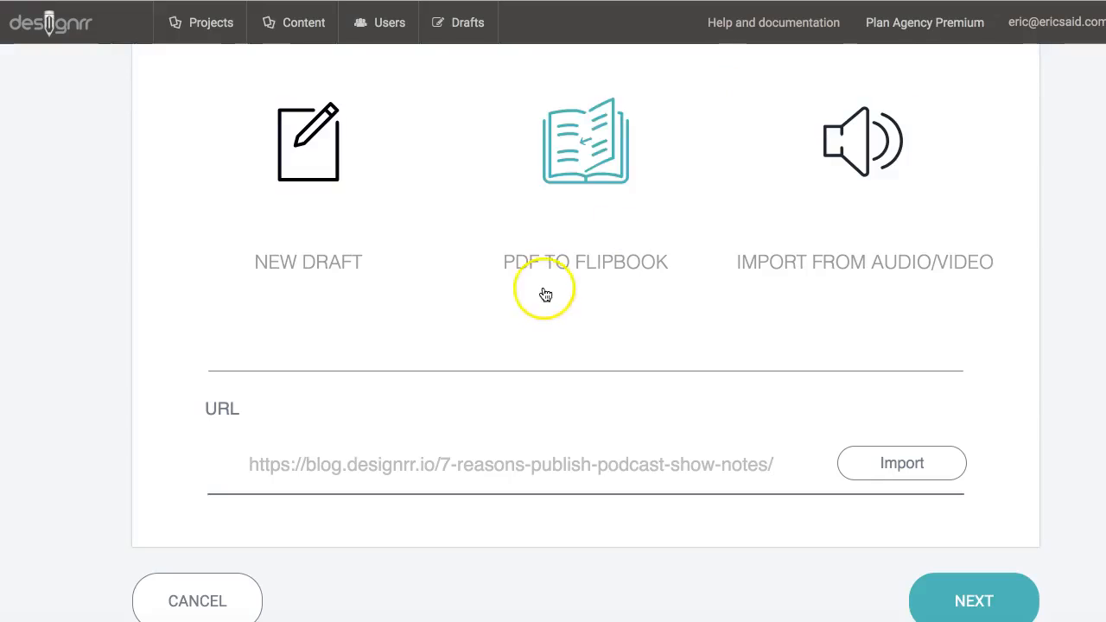
Step: Name the project 'Demo URL' and import the blog article from its URL
scroll(544, 292, up, 6)
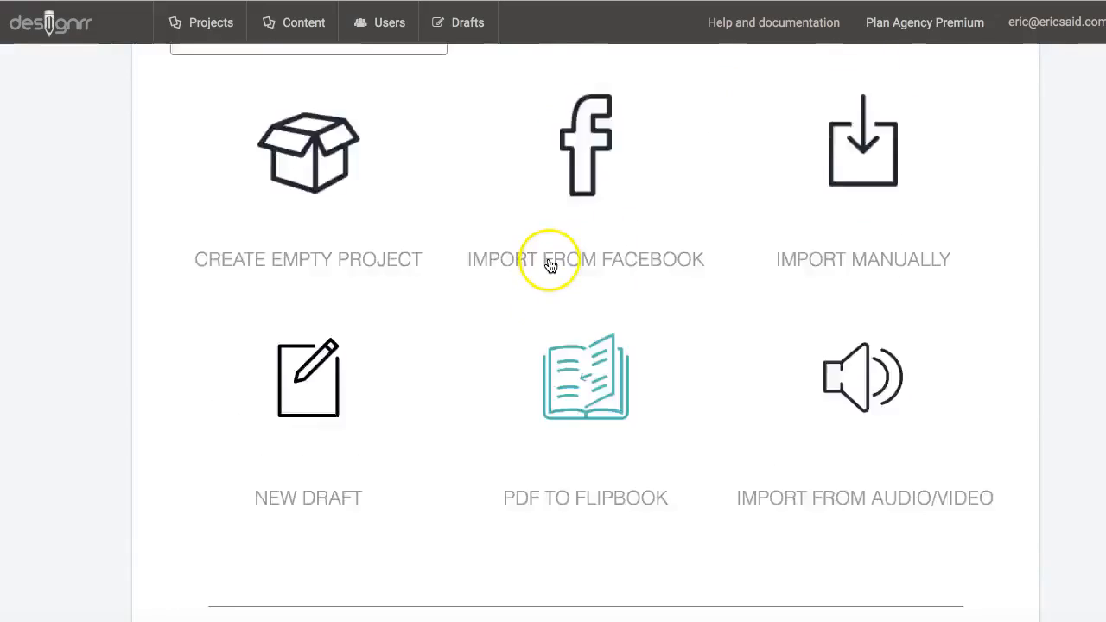
scroll(542, 204, up, 5)
click(395, 349)
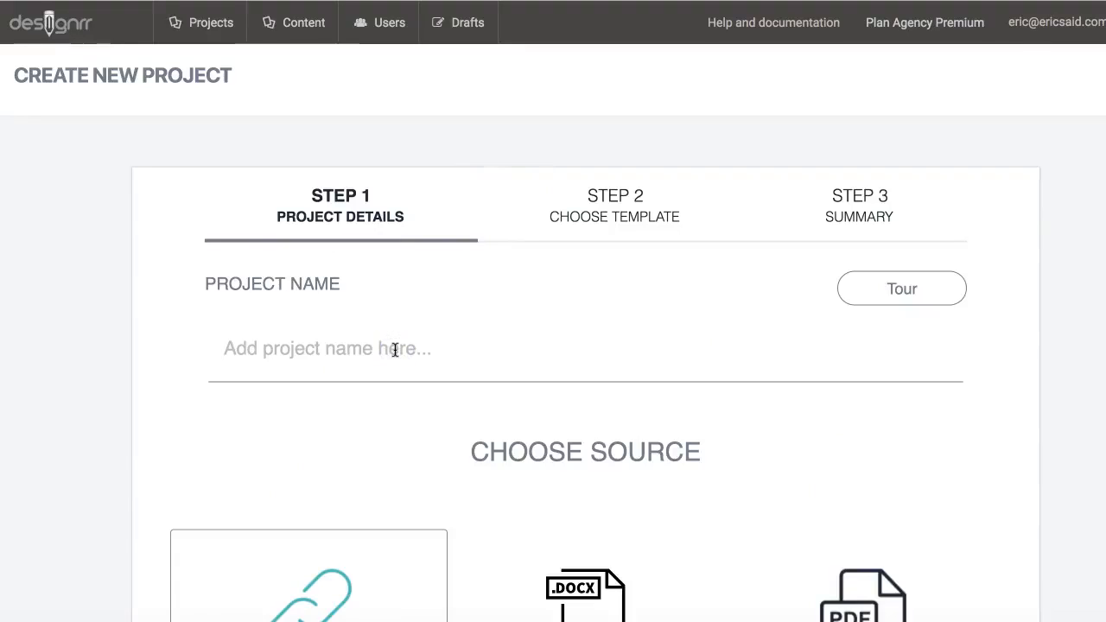
text(Demo URL)
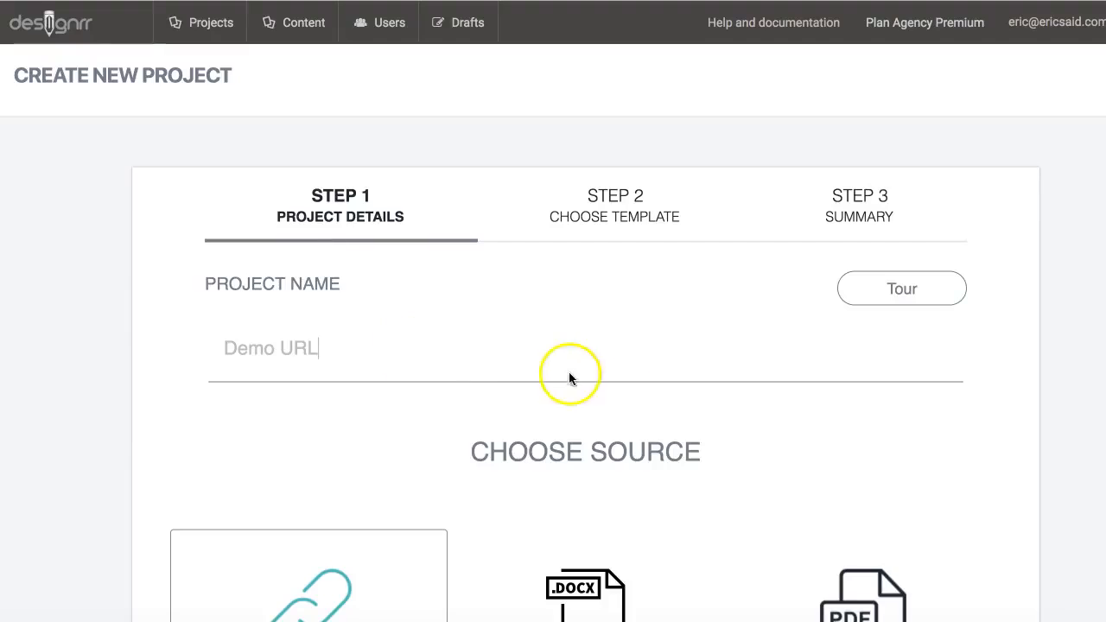
scroll(631, 398, down, 10)
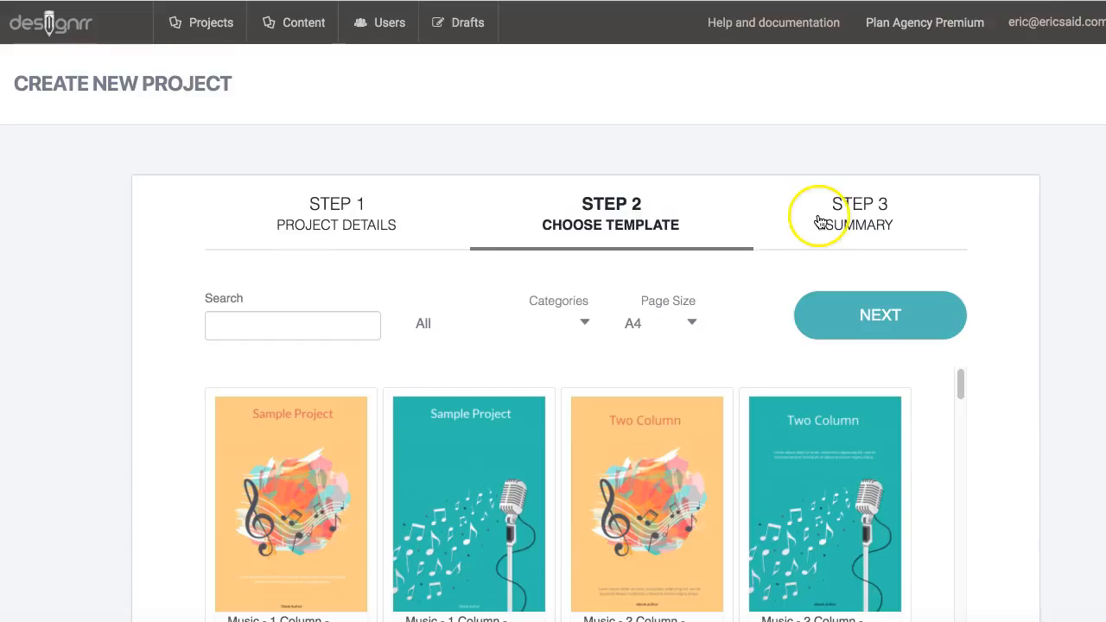
Step: Choose the Music - 1 Column template and save the import as a draft
click(312, 463)
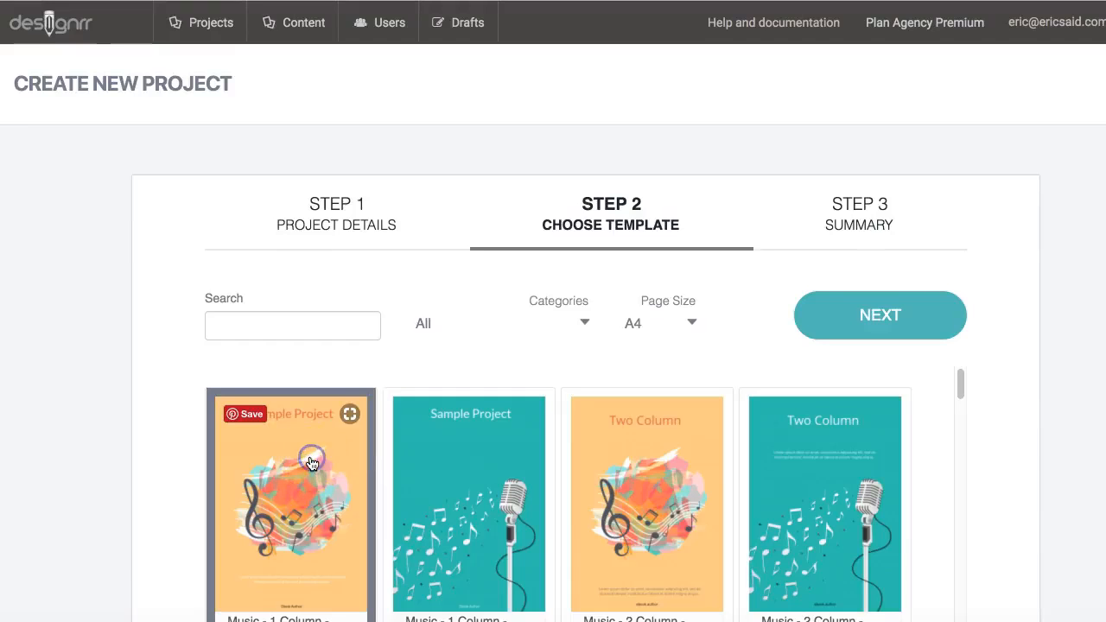
click(892, 318)
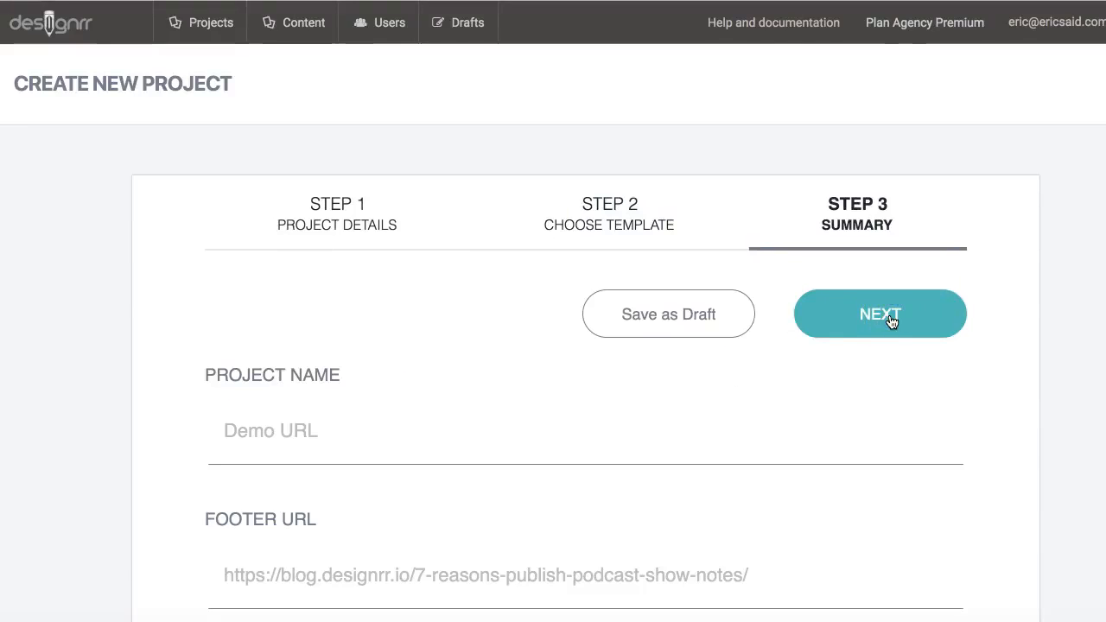
click(688, 317)
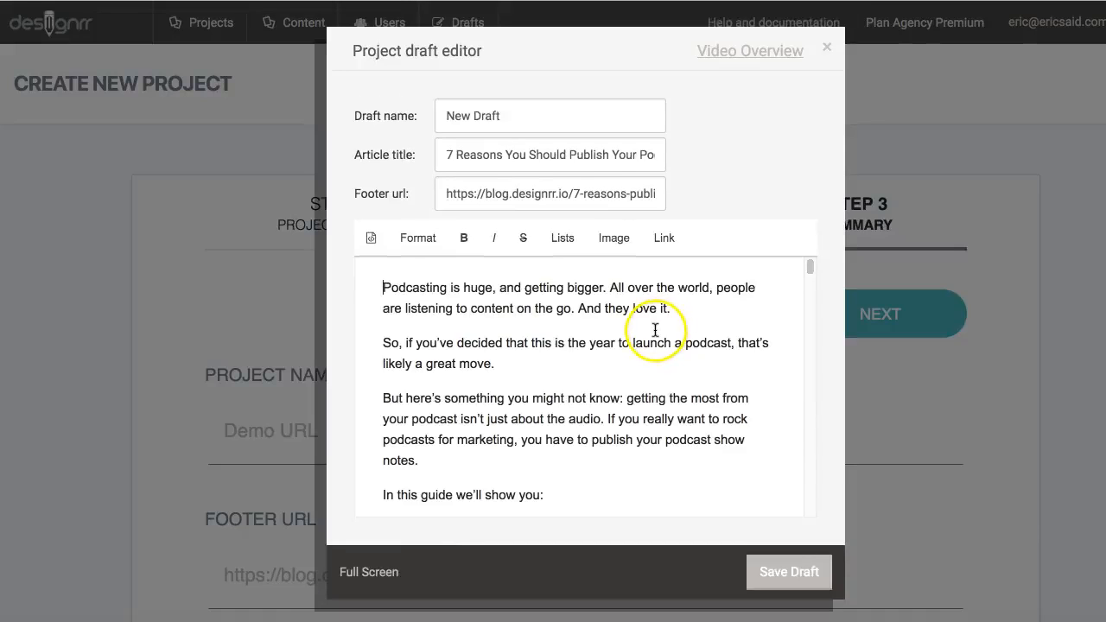
Step: Scroll through the imported podcast show-notes text in the draft editor
scroll(654, 331, down, 5)
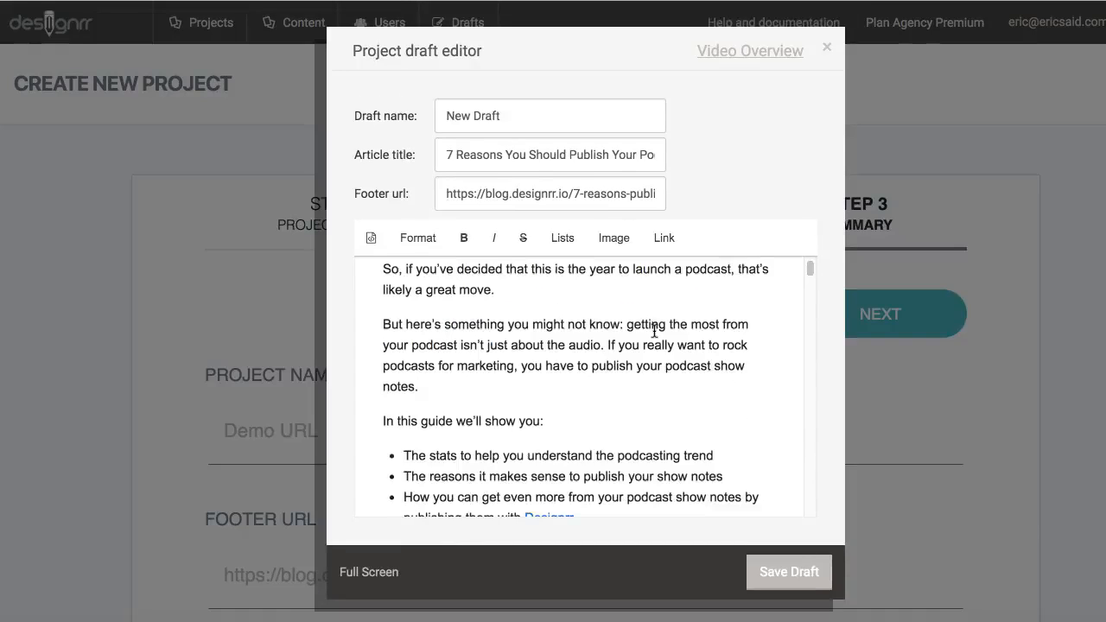
scroll(654, 331, down, 4)
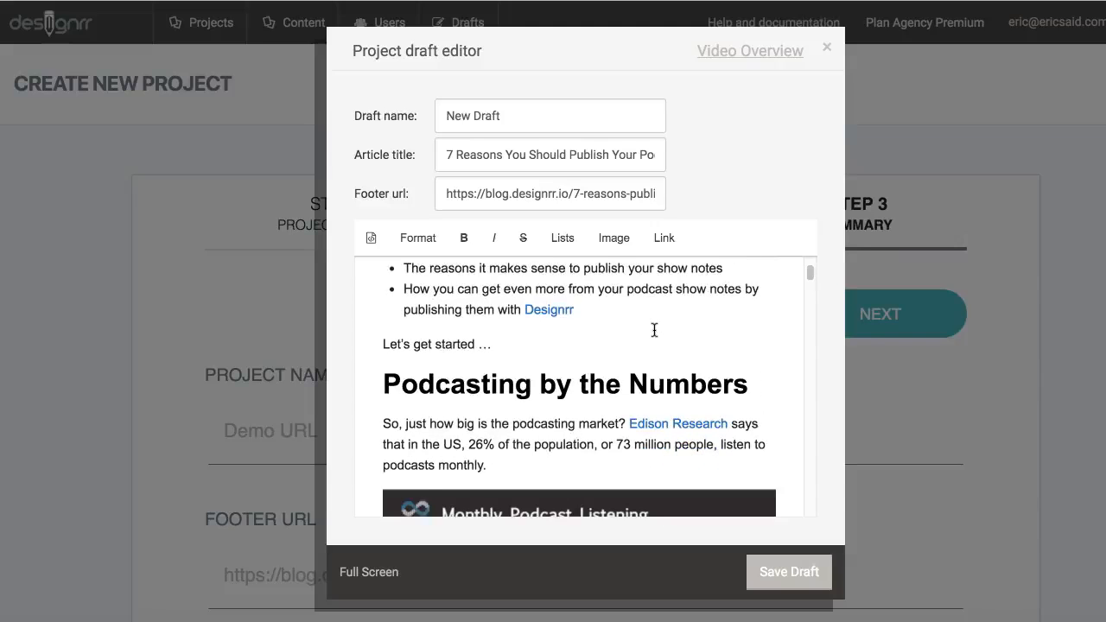
scroll(654, 328, down, 14)
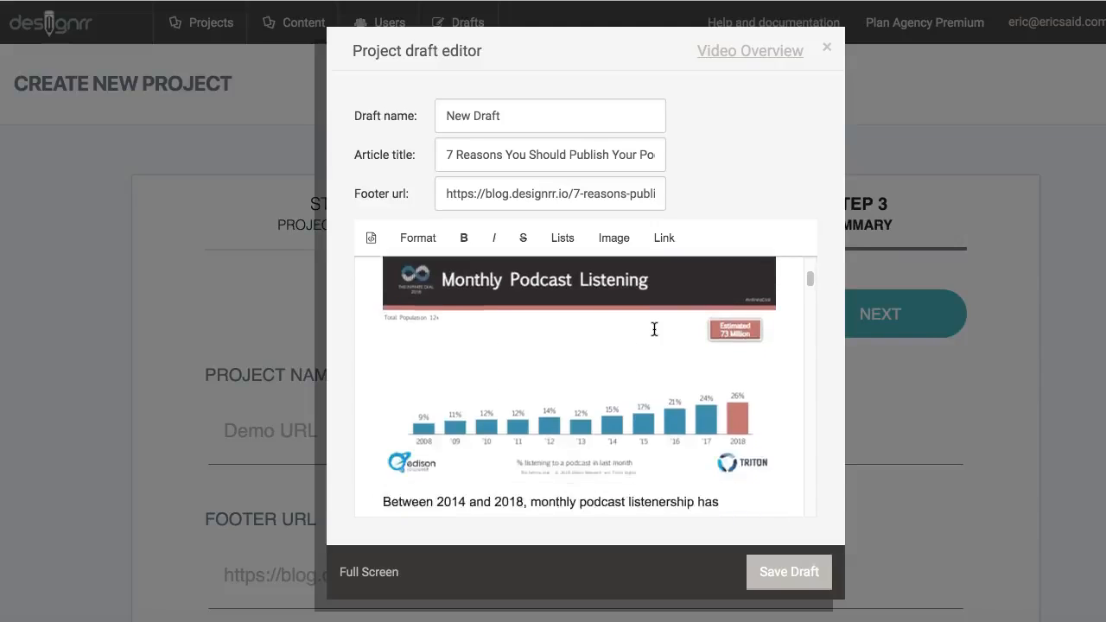
scroll(654, 328, down, 10)
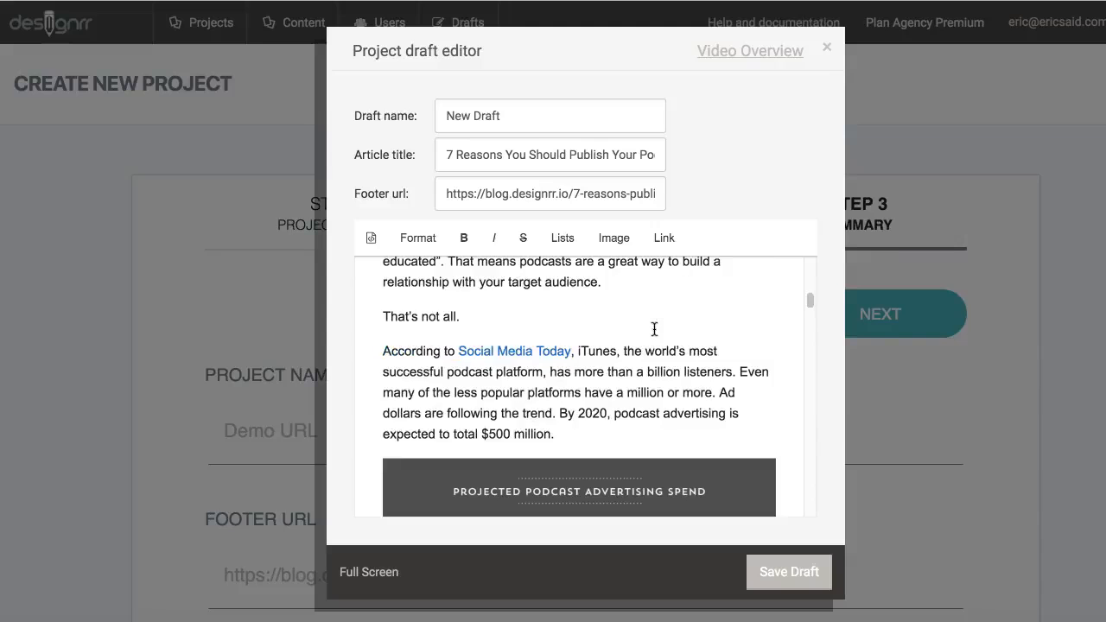
scroll(655, 326, down, 12)
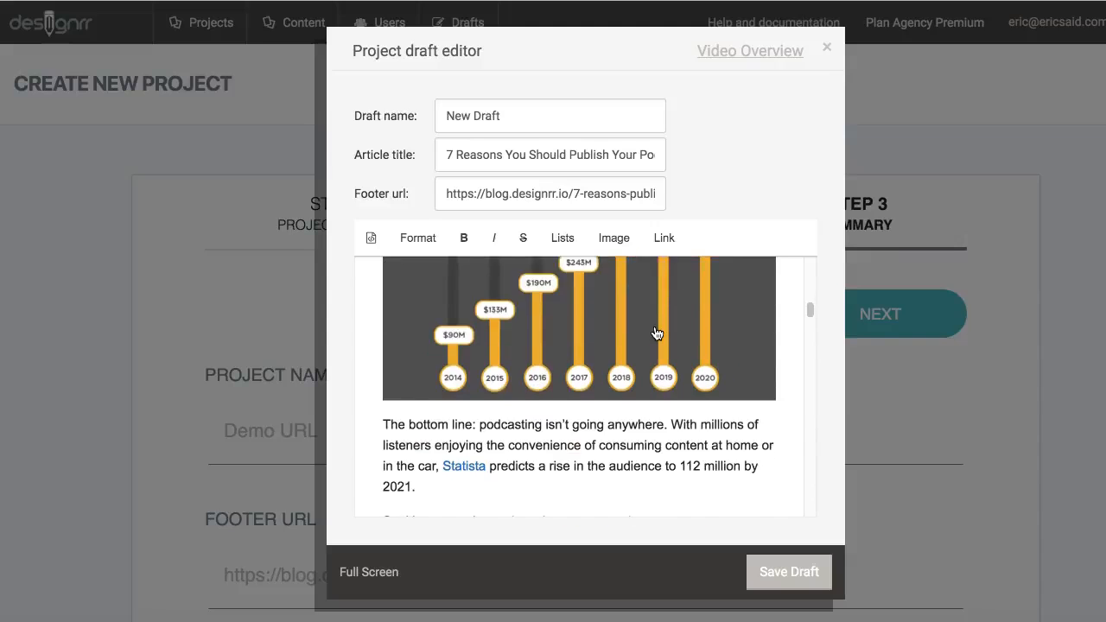
scroll(655, 327, down, 2)
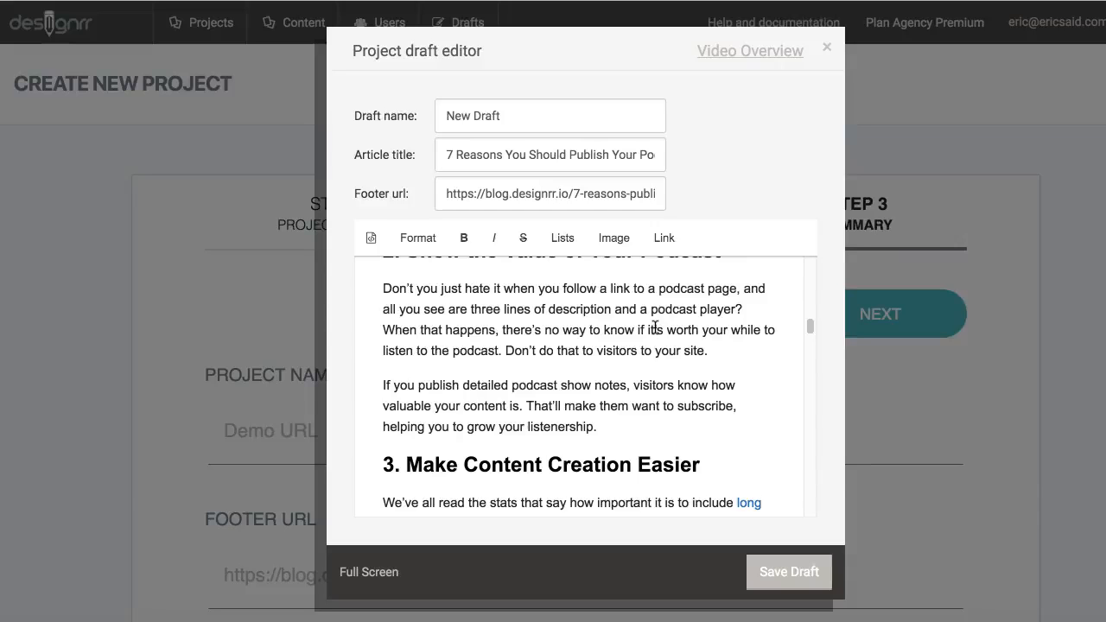
scroll(655, 326, down, 10)
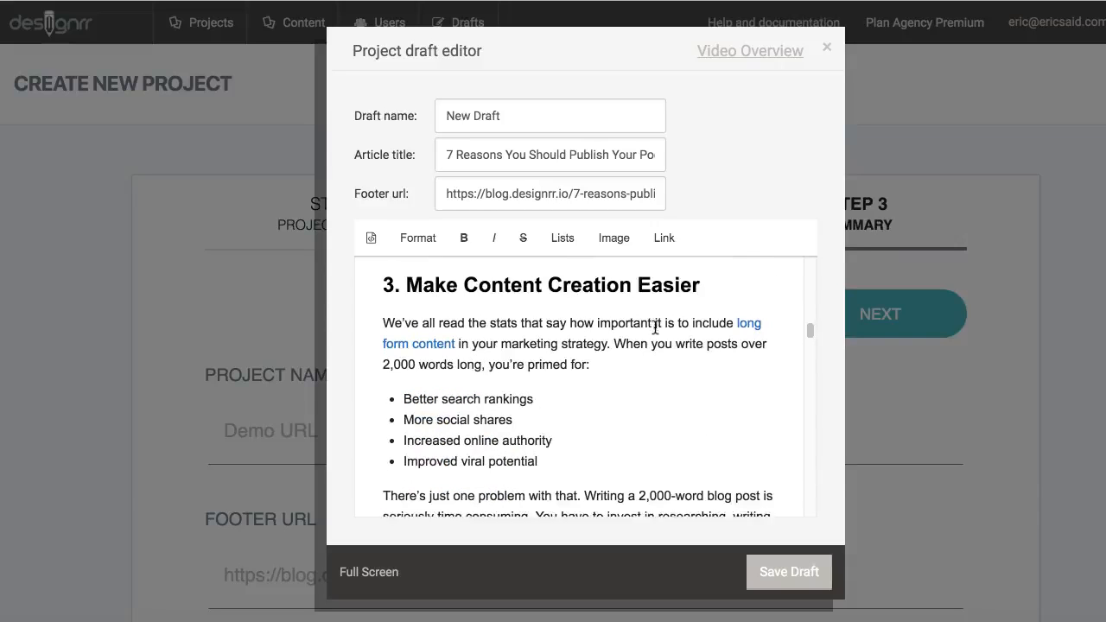
scroll(655, 326, down, 4)
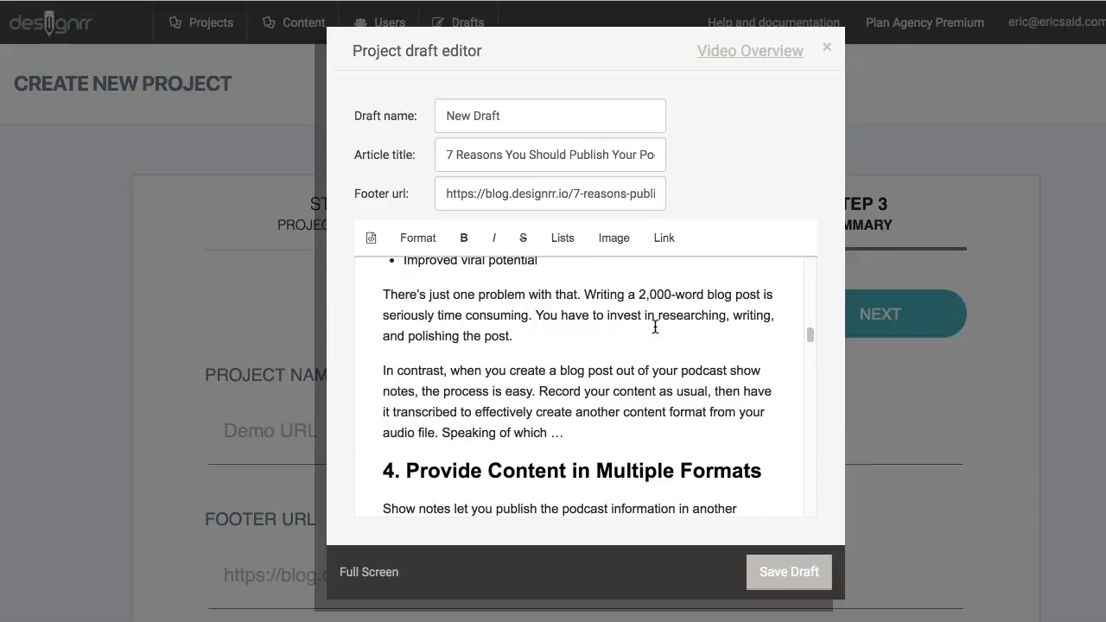
scroll(655, 327, down, 15)
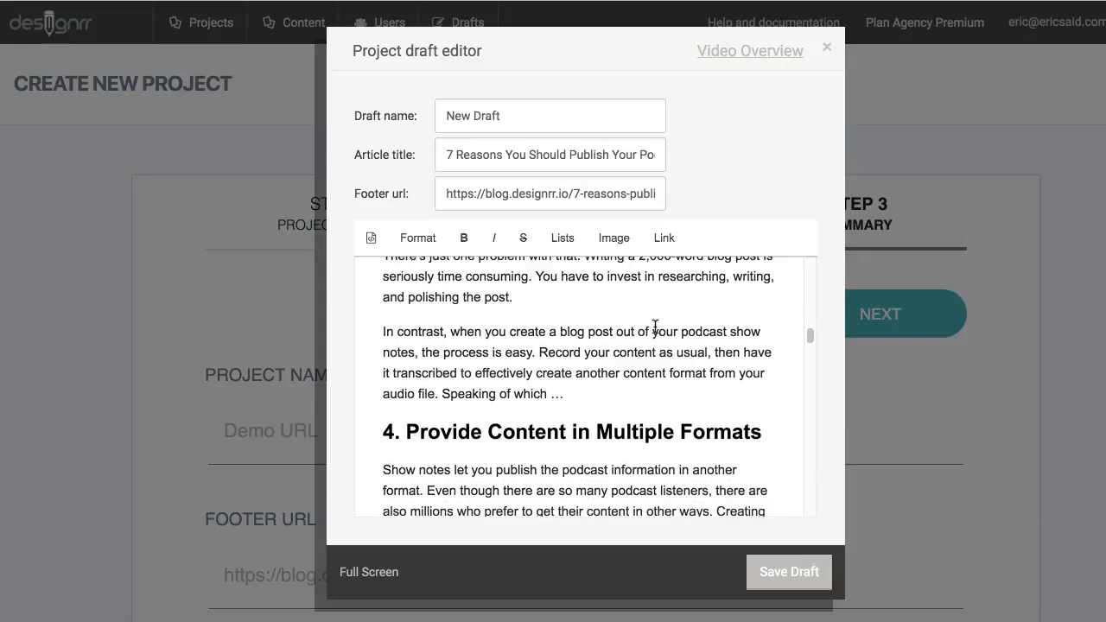
scroll(655, 327, down, 8)
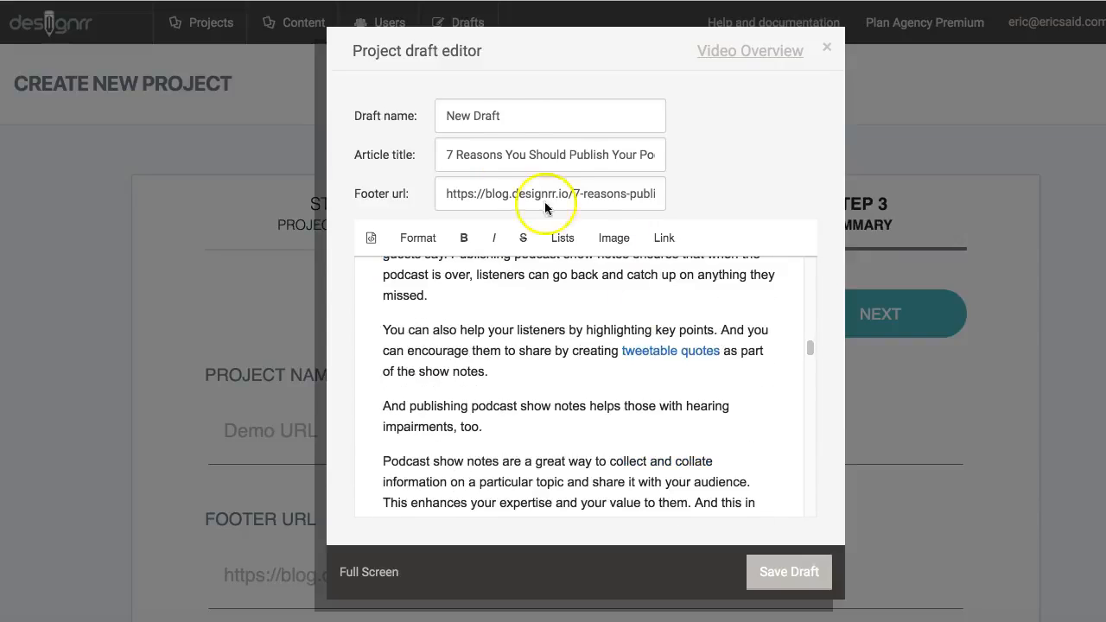
Step: Rename the draft to 'Import from URL' and continue reviewing the content
triple_click(507, 115)
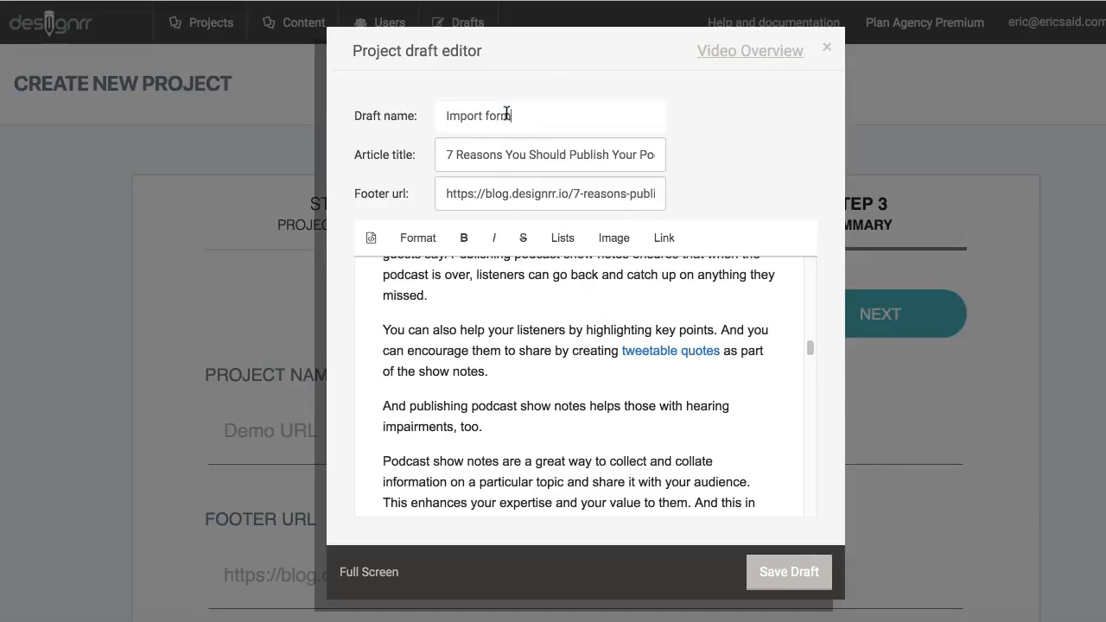
text(Import from URL)
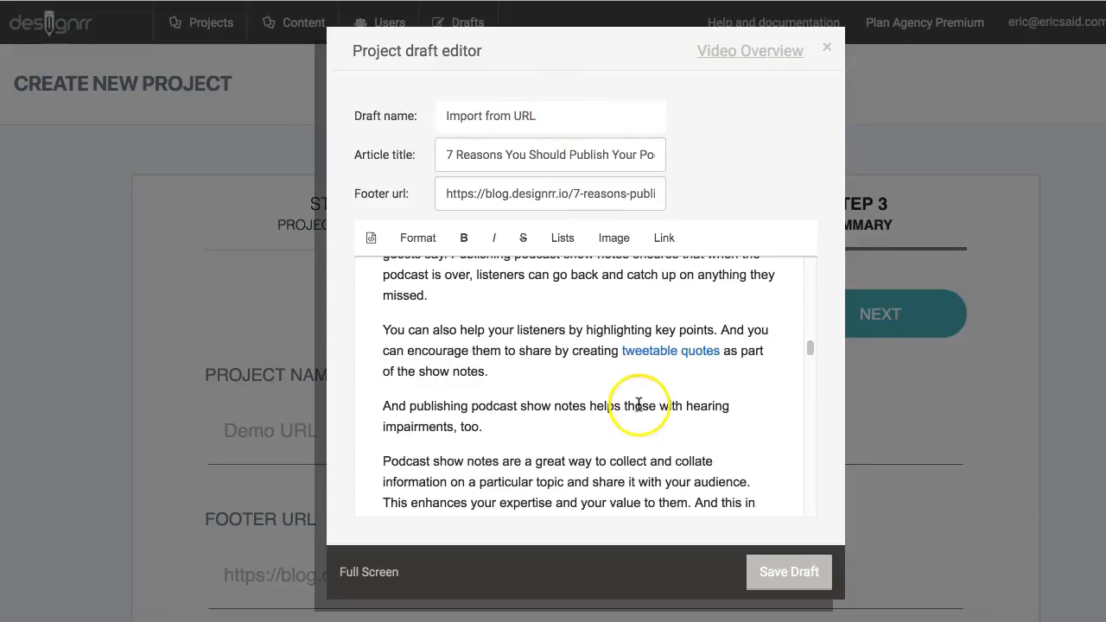
scroll(692, 404, down, 6)
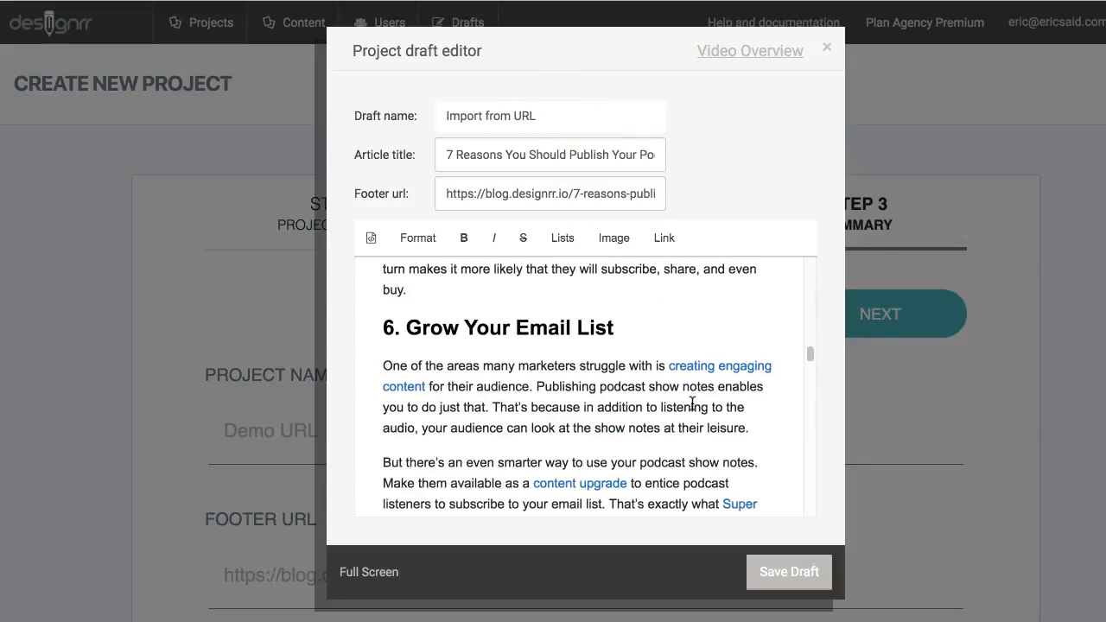
scroll(692, 405, down, 5)
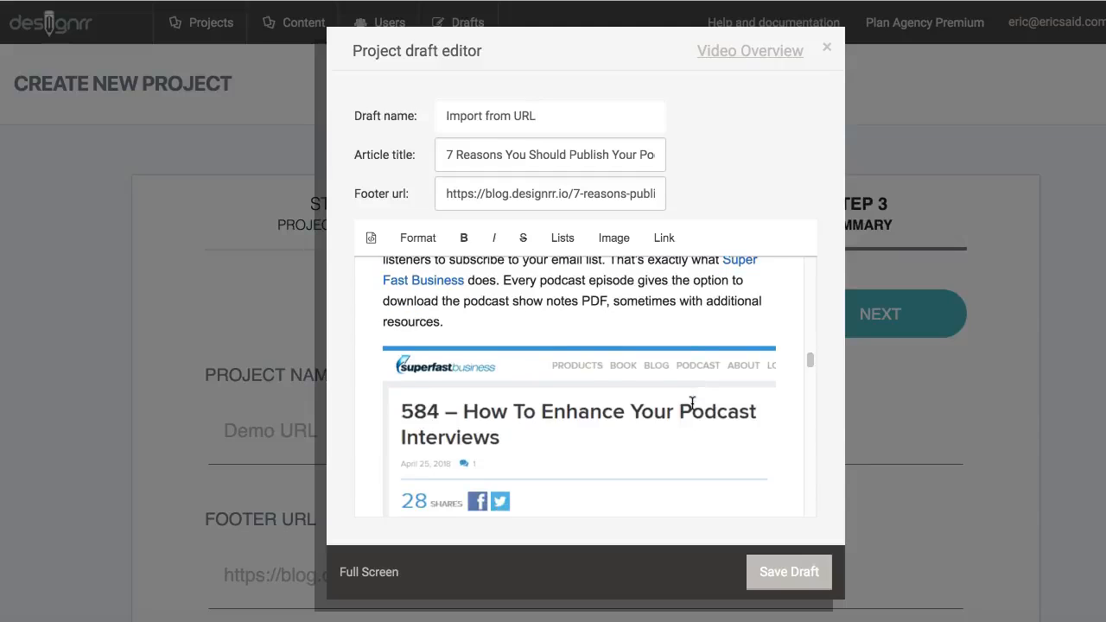
scroll(692, 403, down, 20)
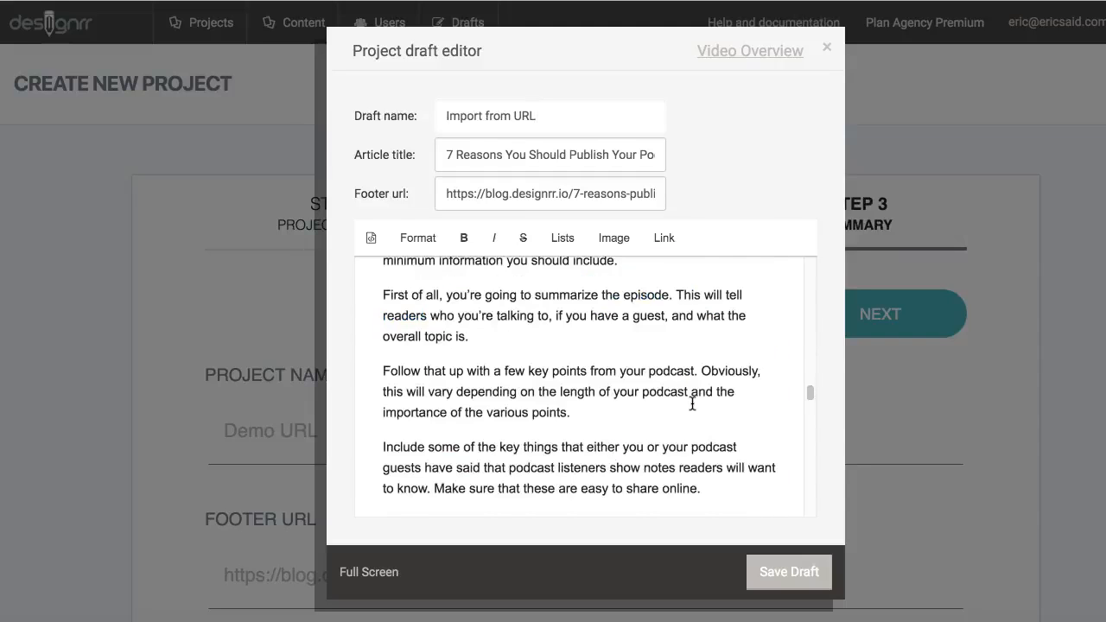
scroll(692, 402, down, 20)
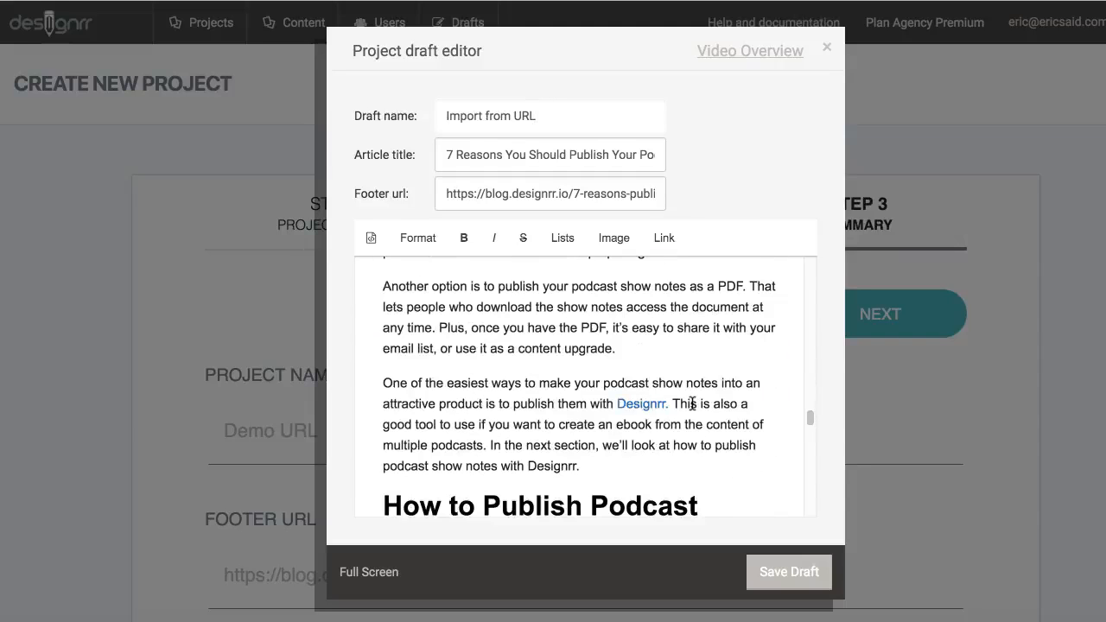
scroll(692, 402, down, 15)
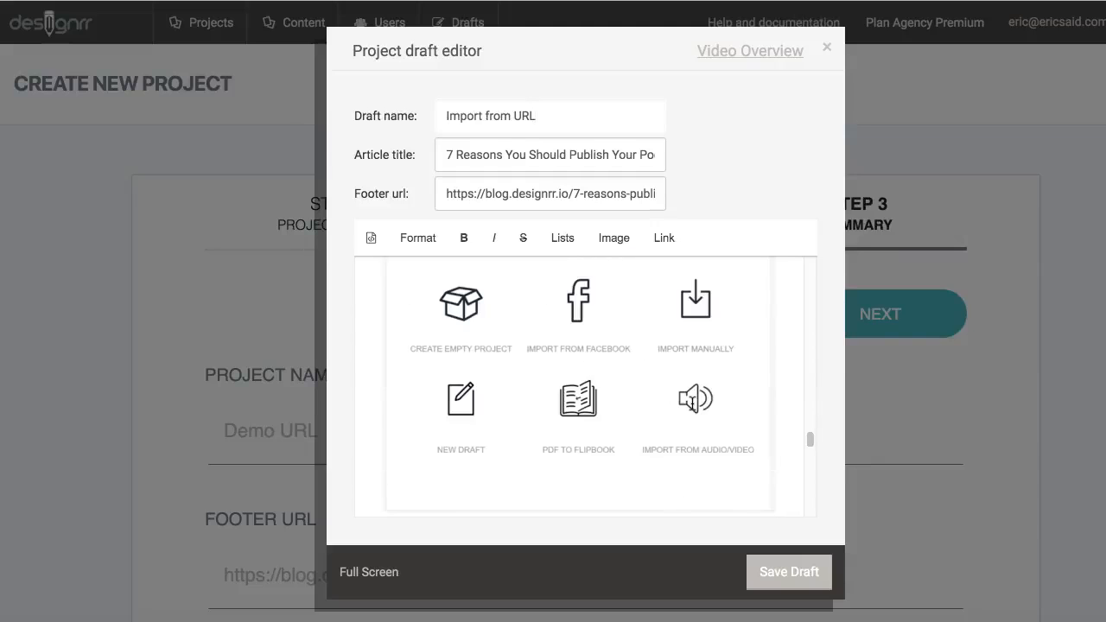
scroll(692, 402, down, 20)
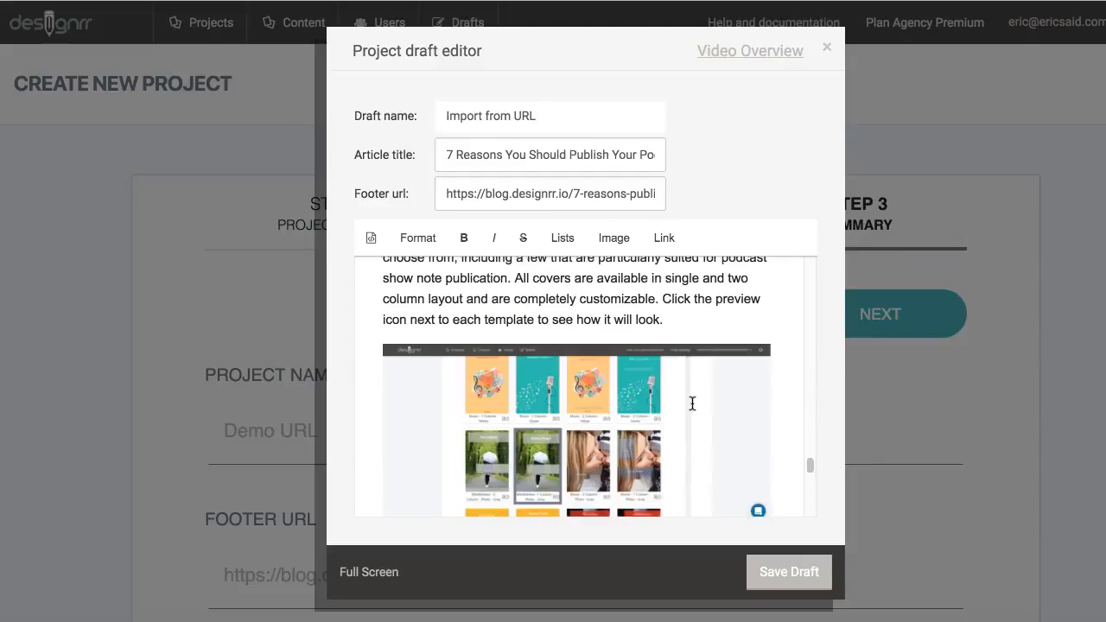
scroll(693, 403, down, 20)
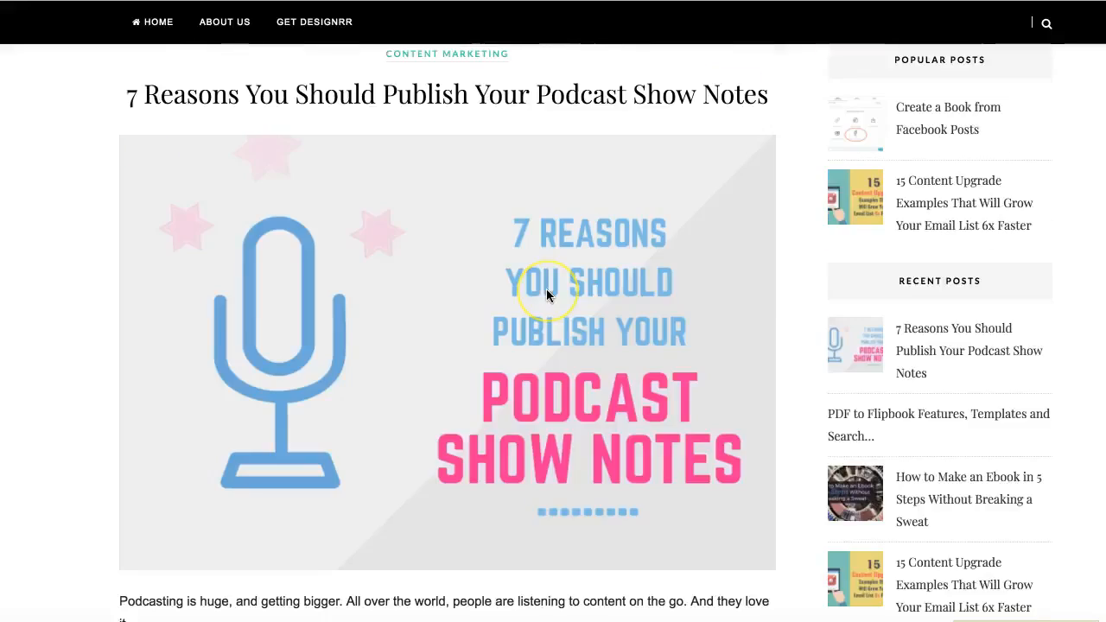
scroll(546, 295, up, 3)
scroll(546, 296, down, 4)
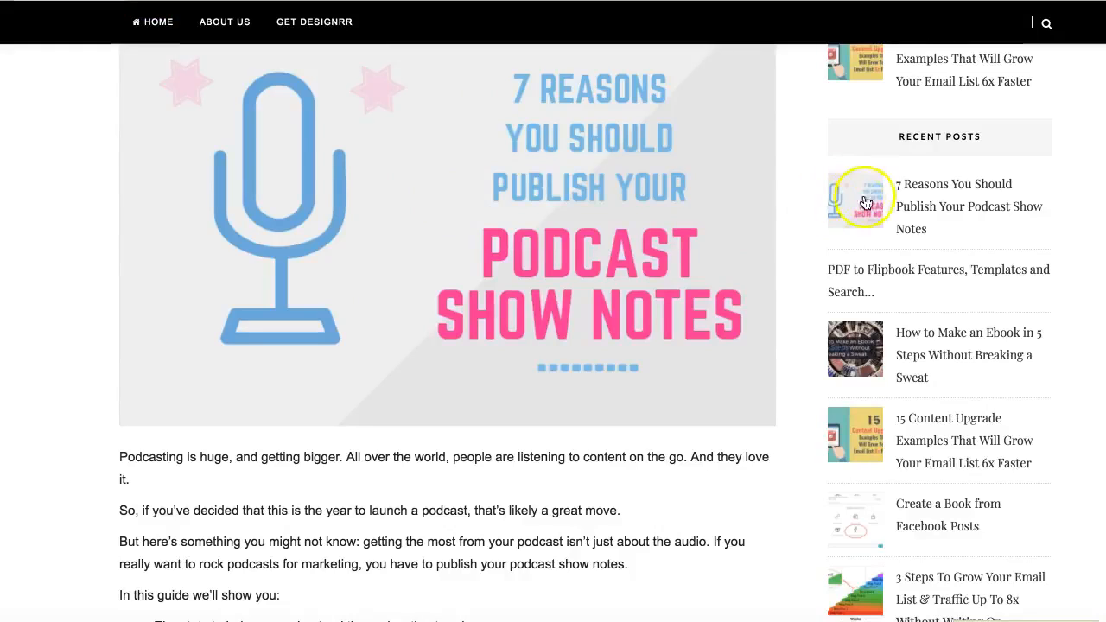
scroll(635, 241, up, 3)
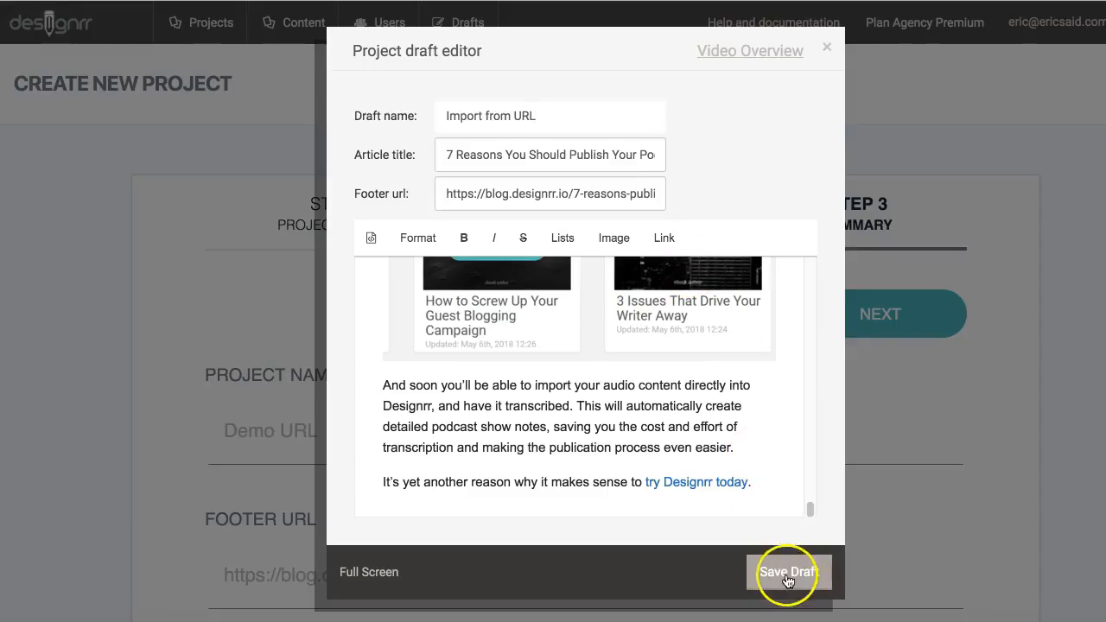
Step: Save the renamed draft and reload the Drafts list
click(786, 580)
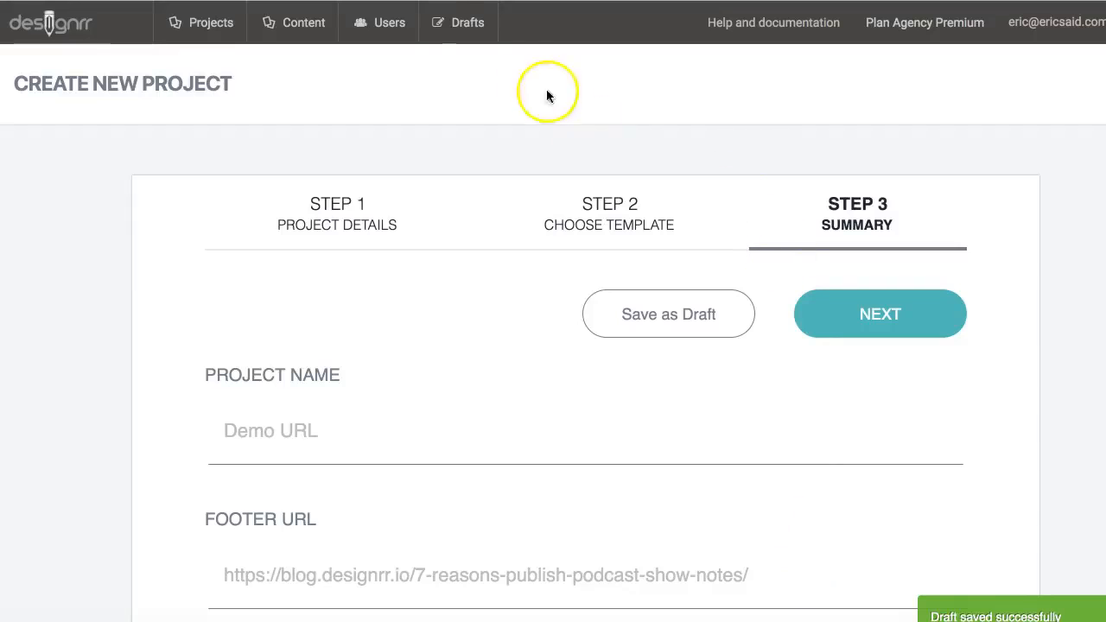
click(471, 26)
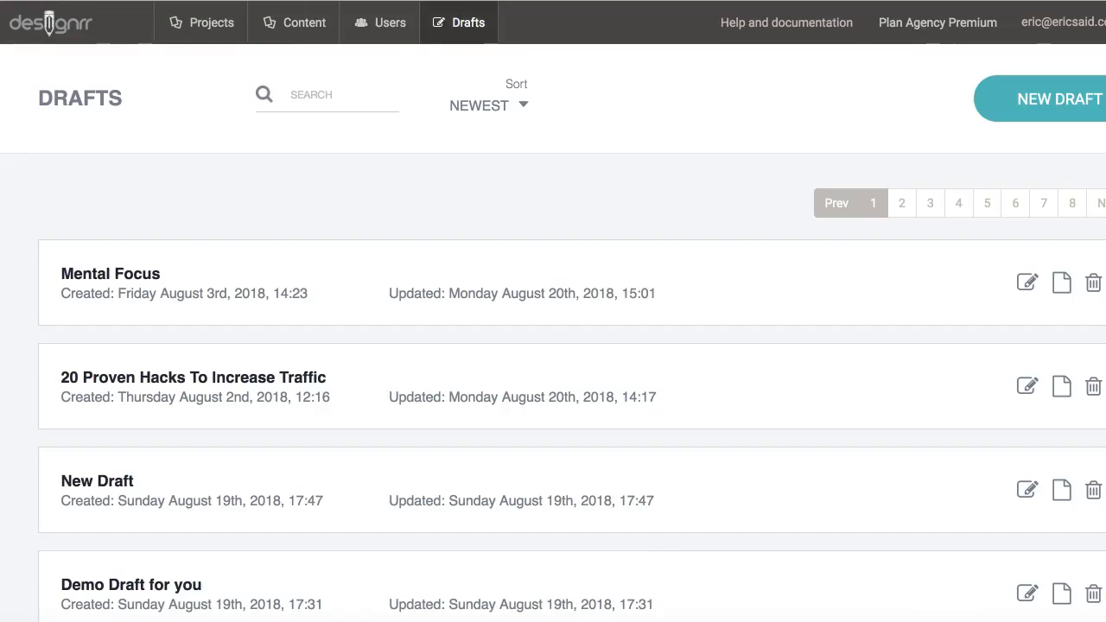
key(super+r)
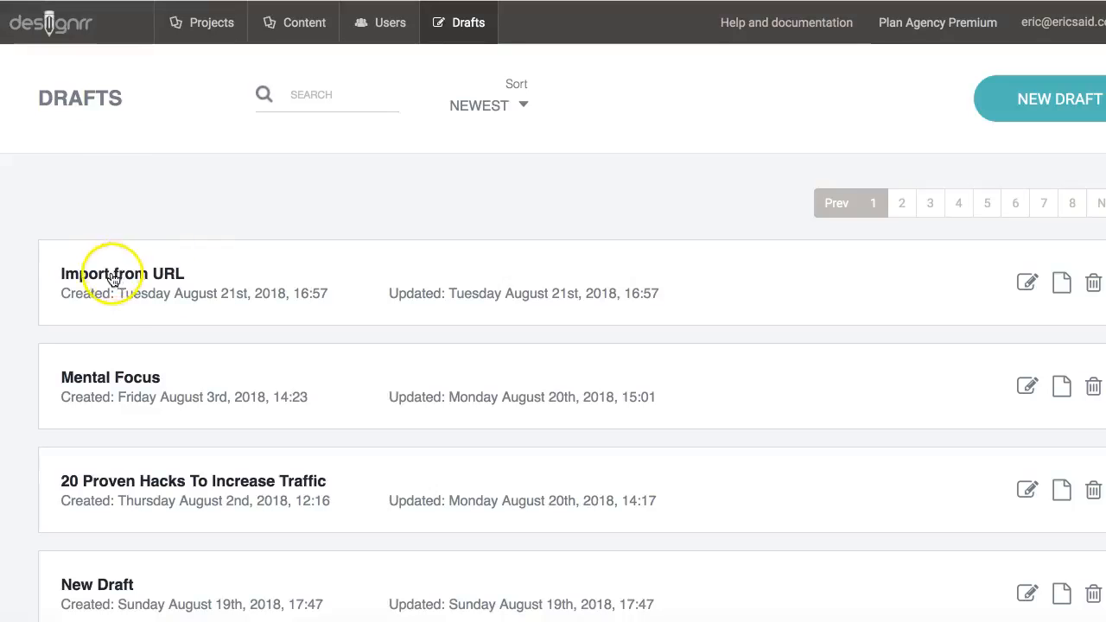
Step: Reopen the 'Import from URL' draft and save it again
click(1025, 287)
scroll(662, 328, down, 5)
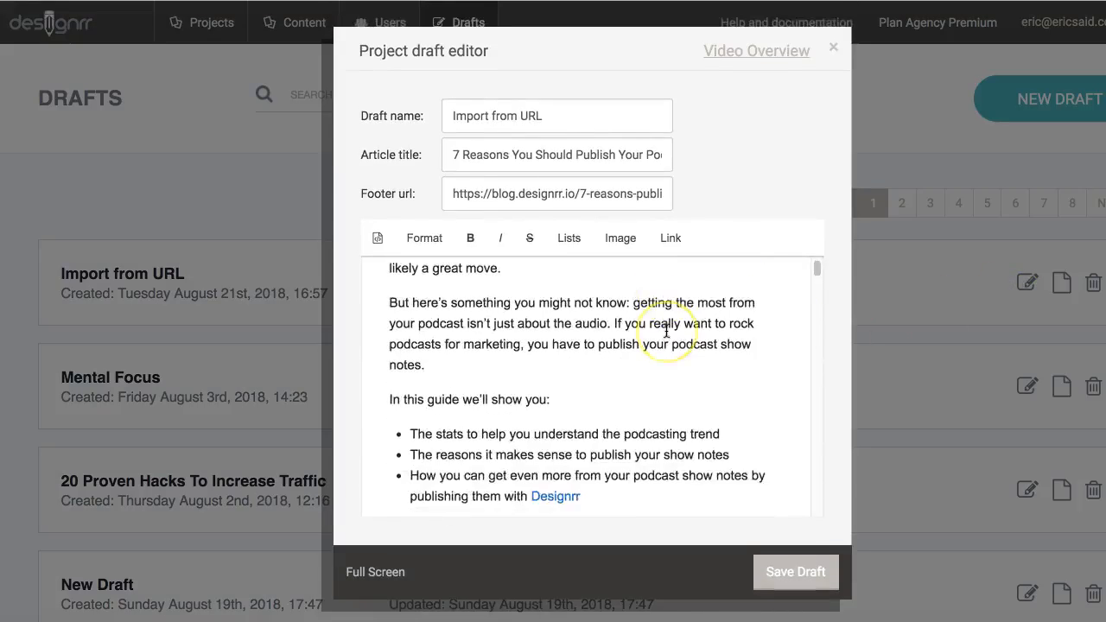
scroll(667, 330, down, 15)
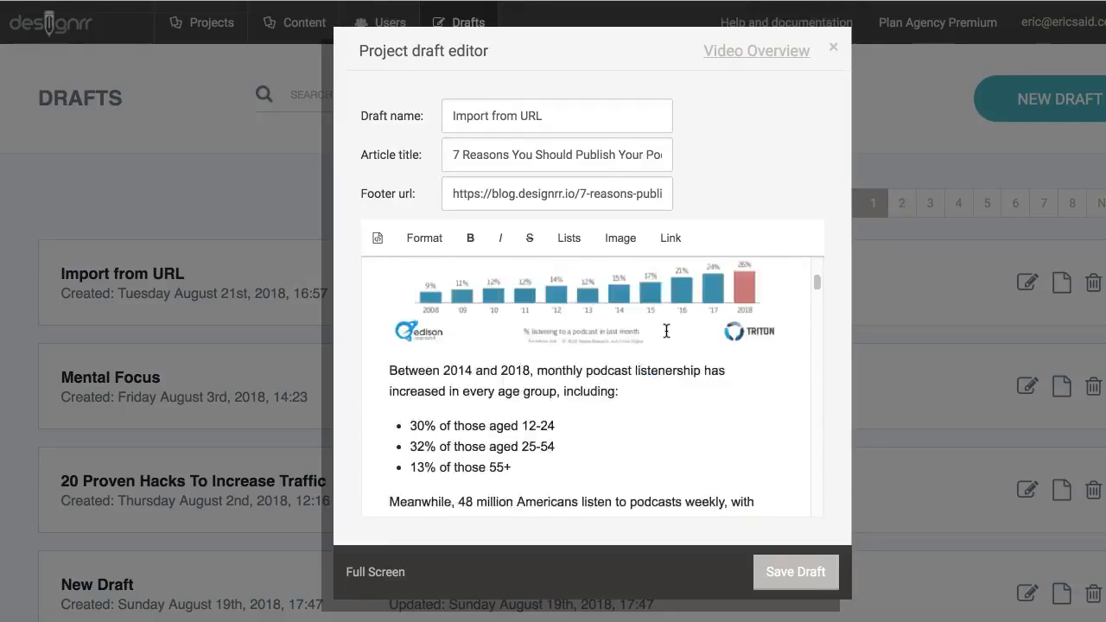
scroll(666, 337, down, 10)
click(760, 577)
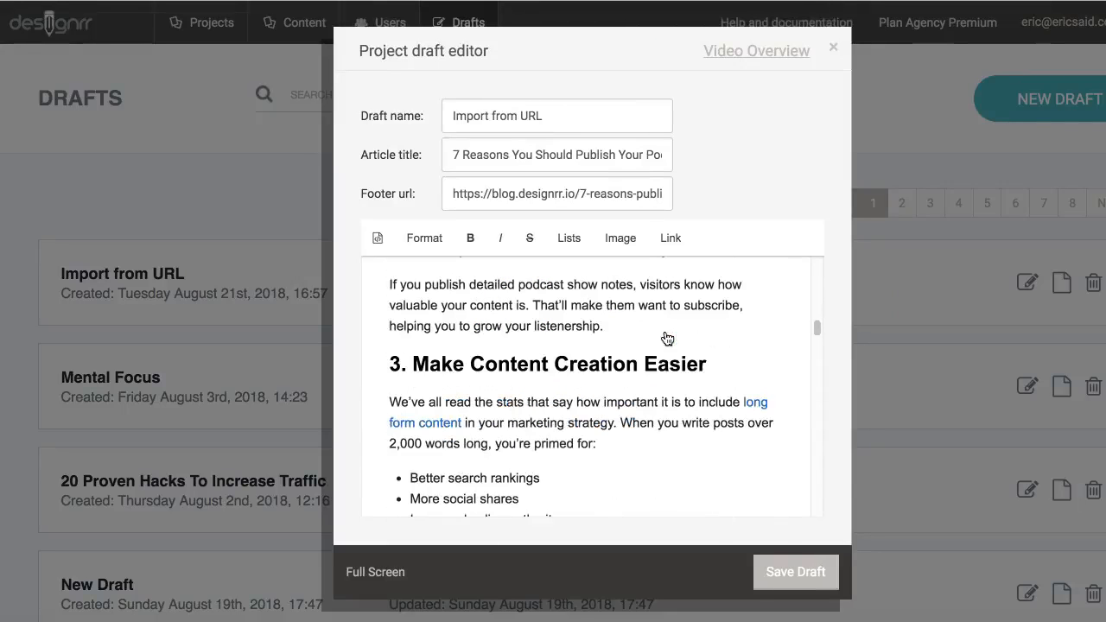
click(808, 575)
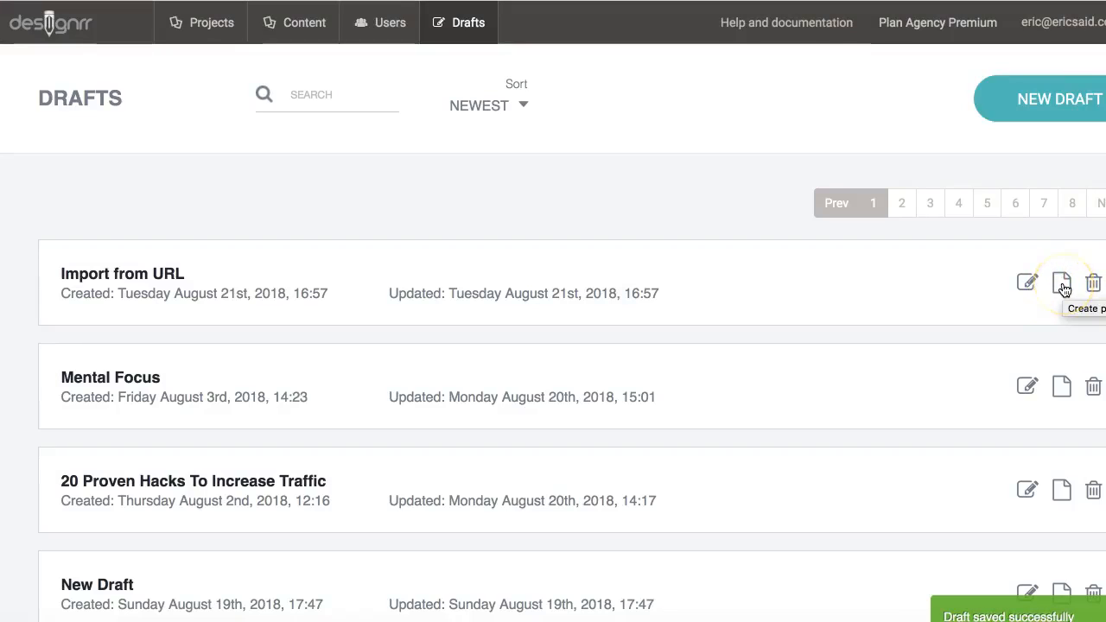
Step: Start a project from the 'Import from URL' draft with the Two Column Business 03 - 2 Column template
click(1065, 288)
click(692, 344)
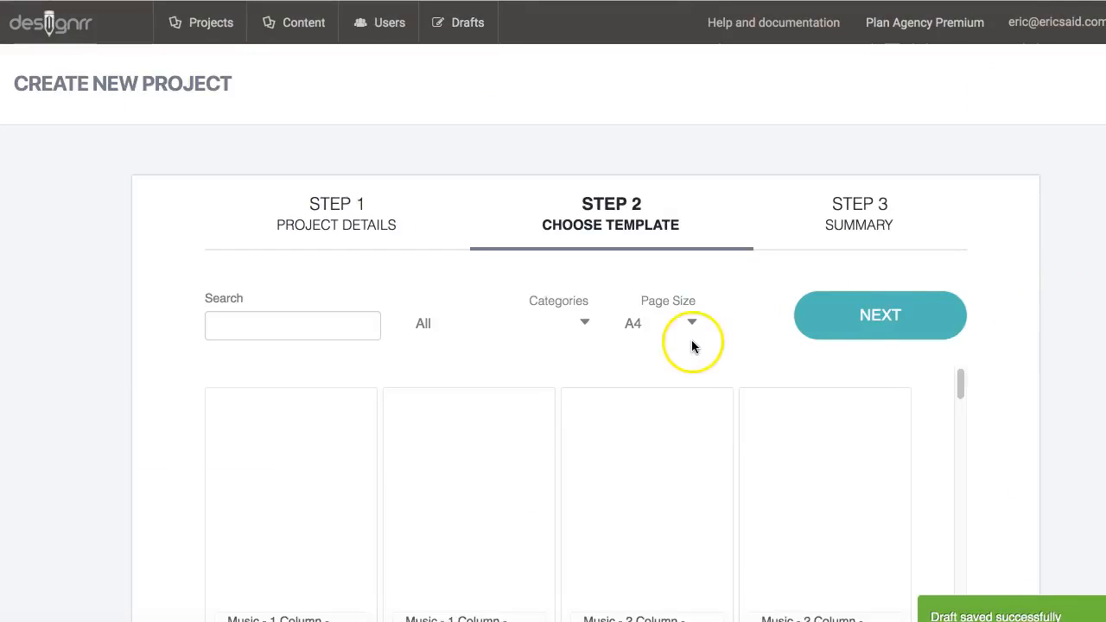
scroll(691, 346, down, 1)
click(366, 277)
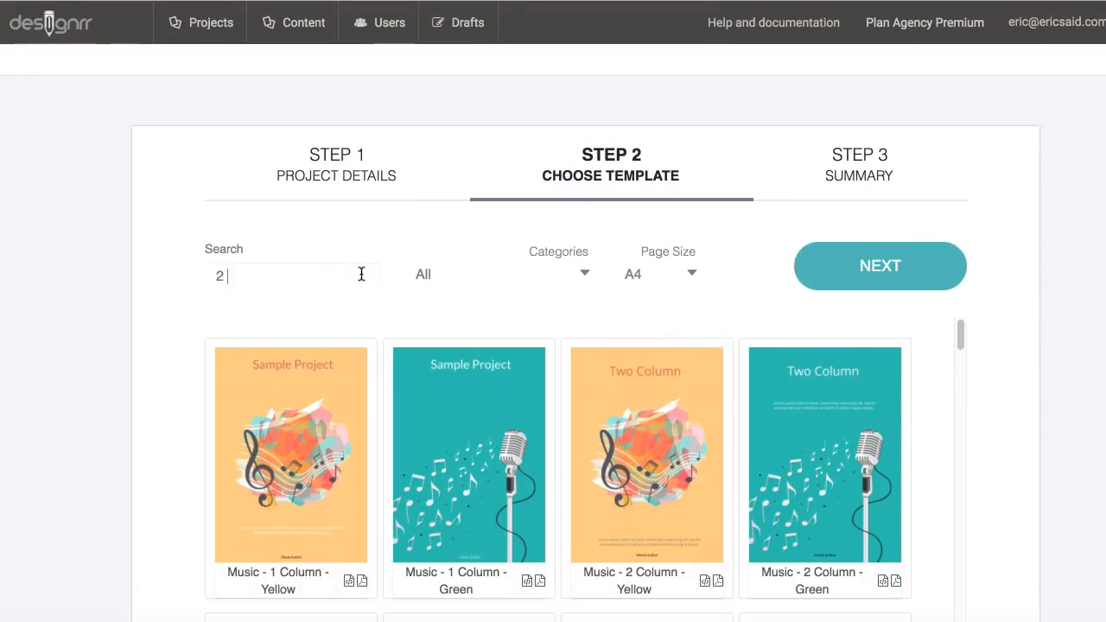
key(BackSpace)
text(business)
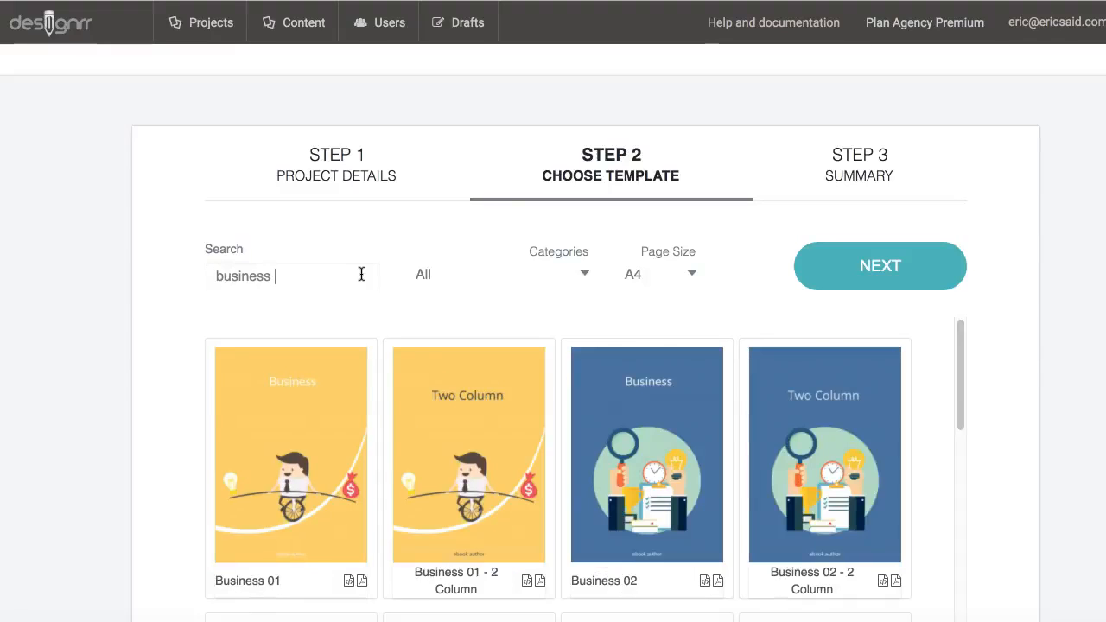
click(376, 278)
click(587, 274)
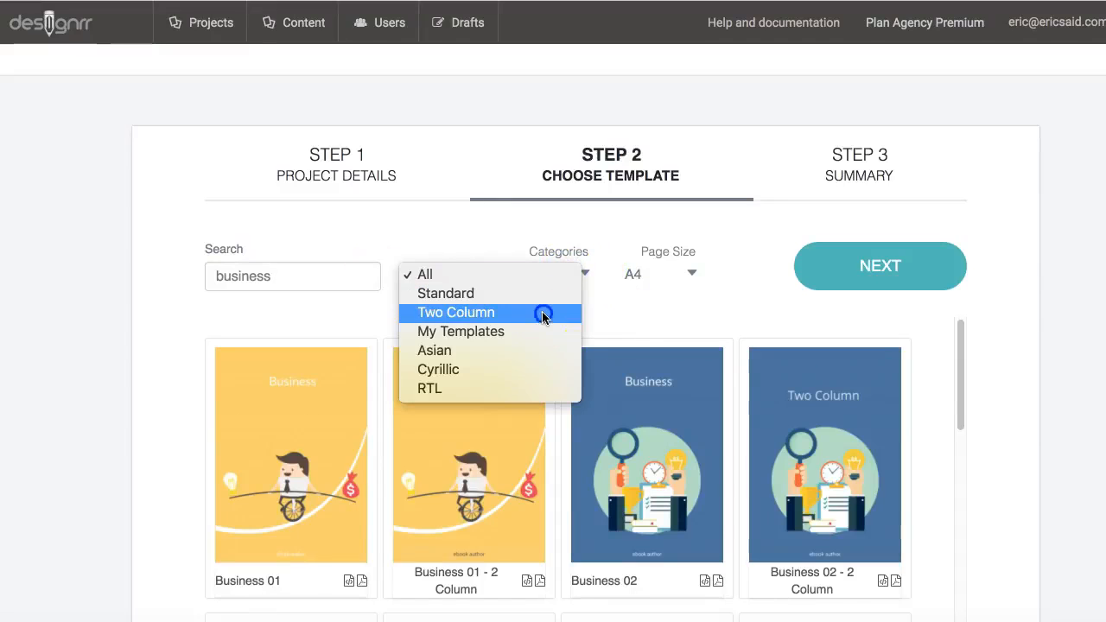
click(543, 315)
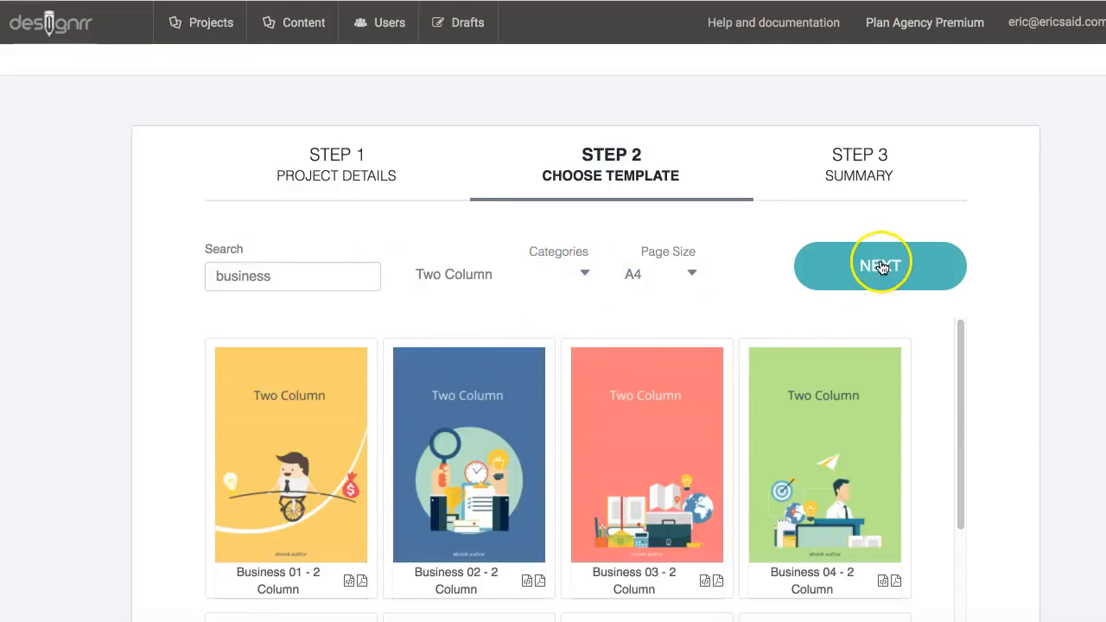
click(646, 433)
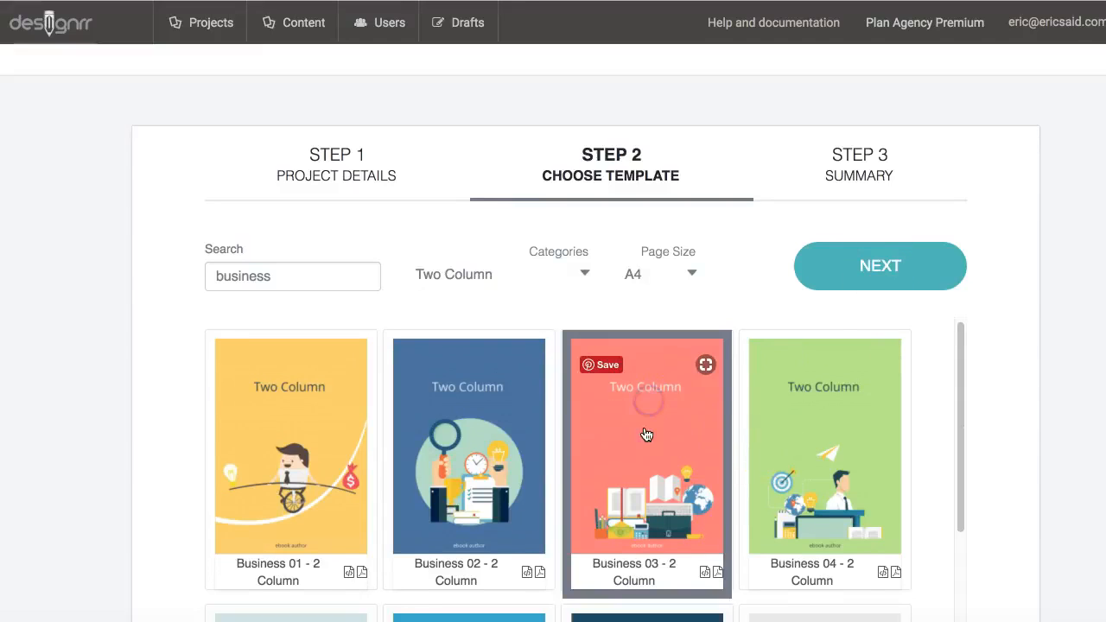
Step: Name the project 'Url Import' and create it
click(866, 267)
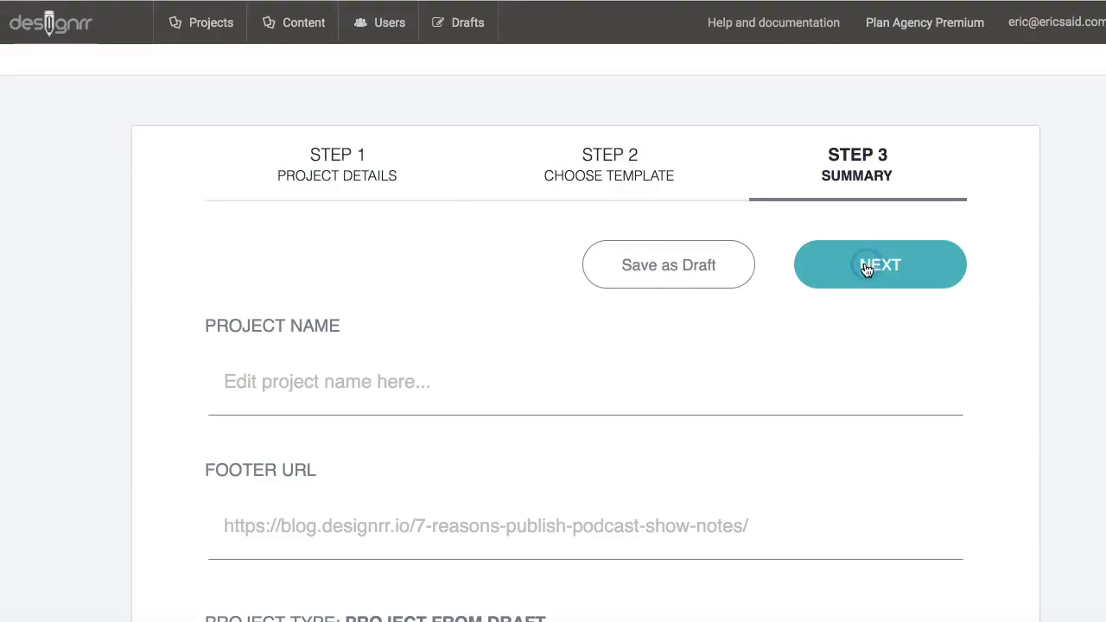
click(422, 381)
text(Url Import)
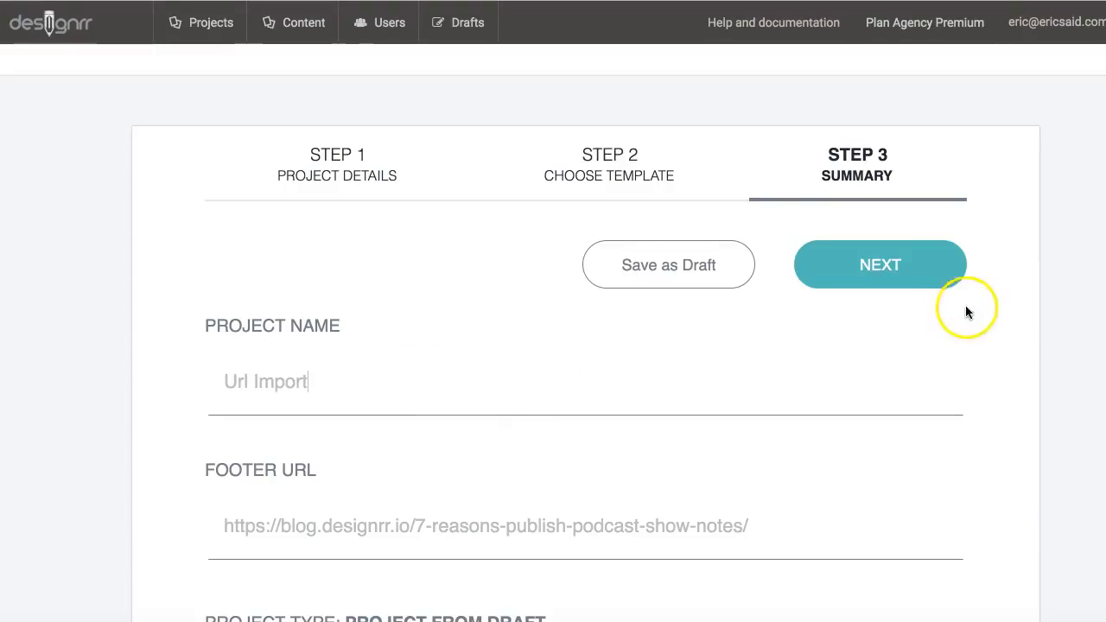
click(898, 279)
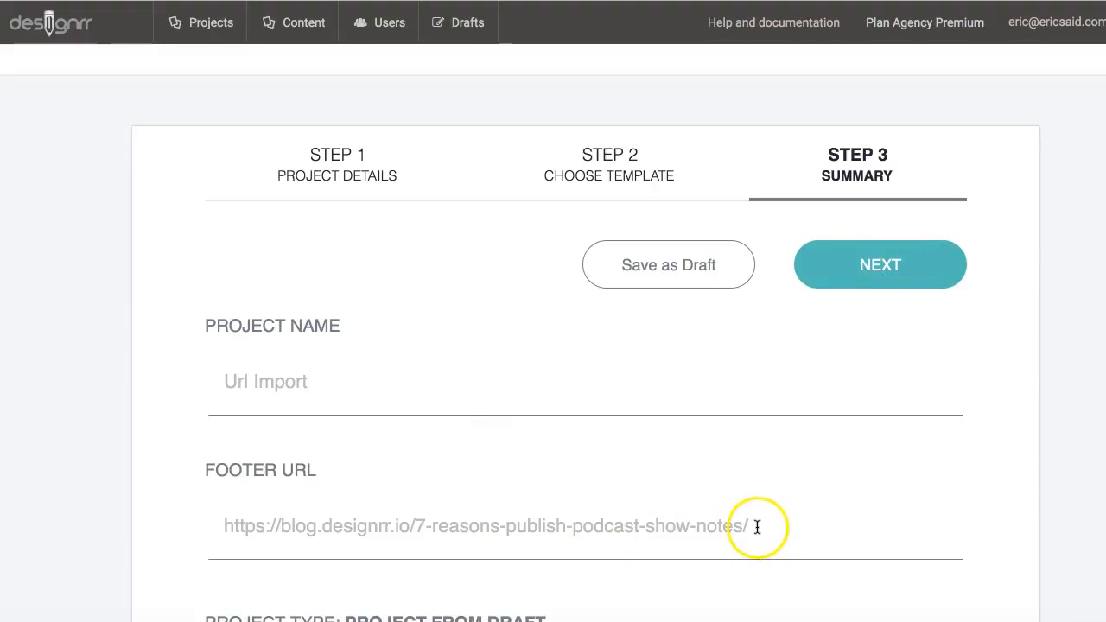
click(896, 275)
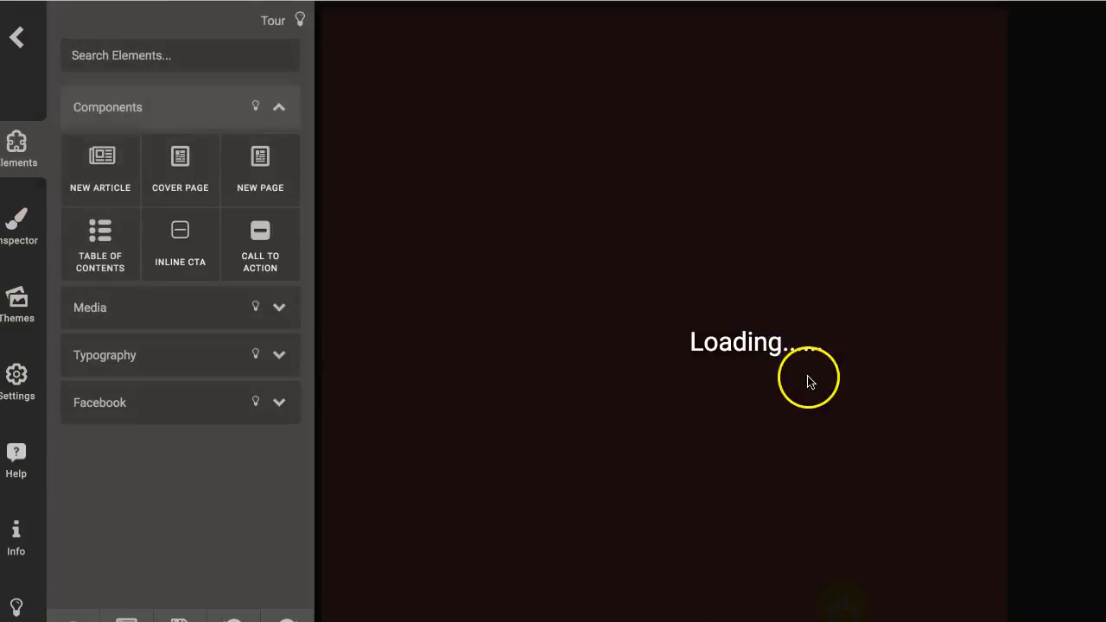
Step: Scroll through the generated two-column ebook pages
scroll(809, 375, down, 1)
scroll(808, 375, down, 10)
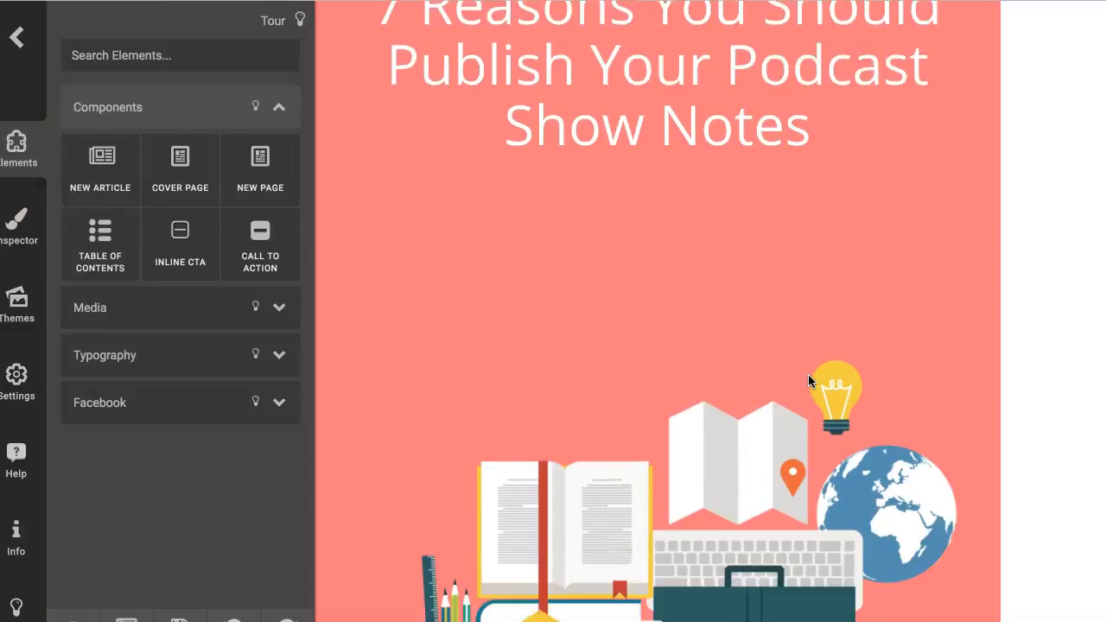
scroll(809, 379, down, 6)
scroll(809, 379, down, 4)
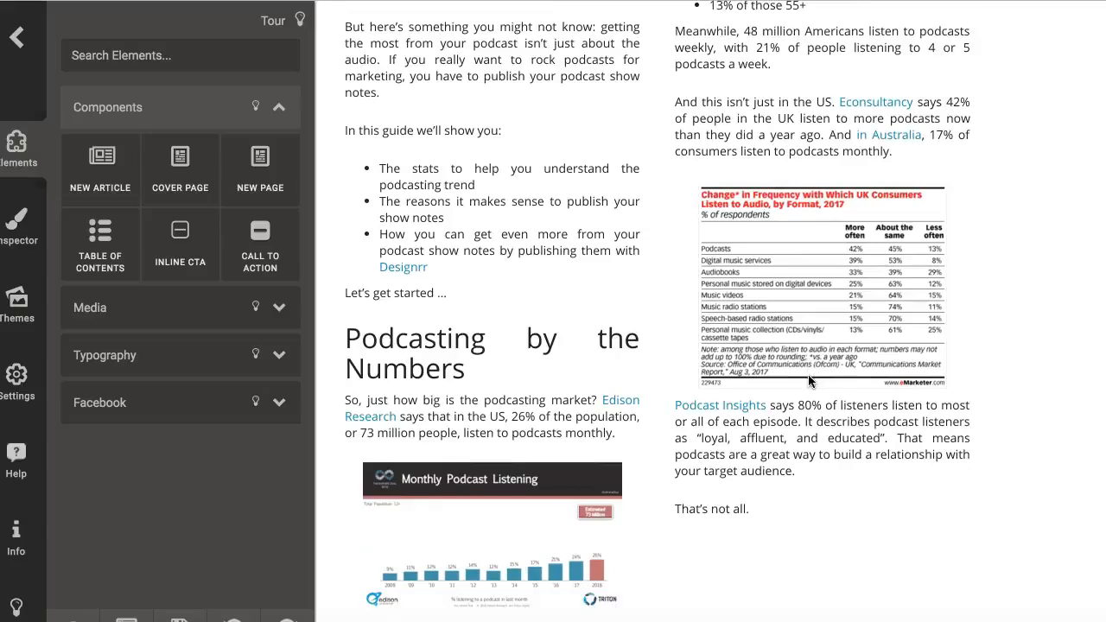
scroll(808, 380, down, 12)
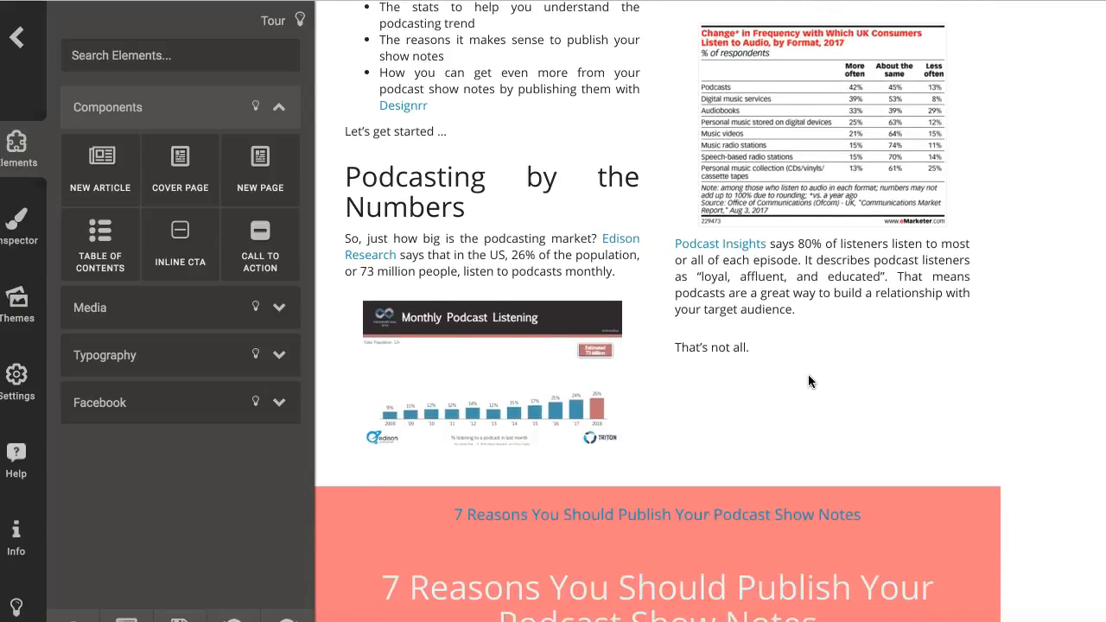
scroll(808, 380, down, 6)
scroll(808, 380, up, 20)
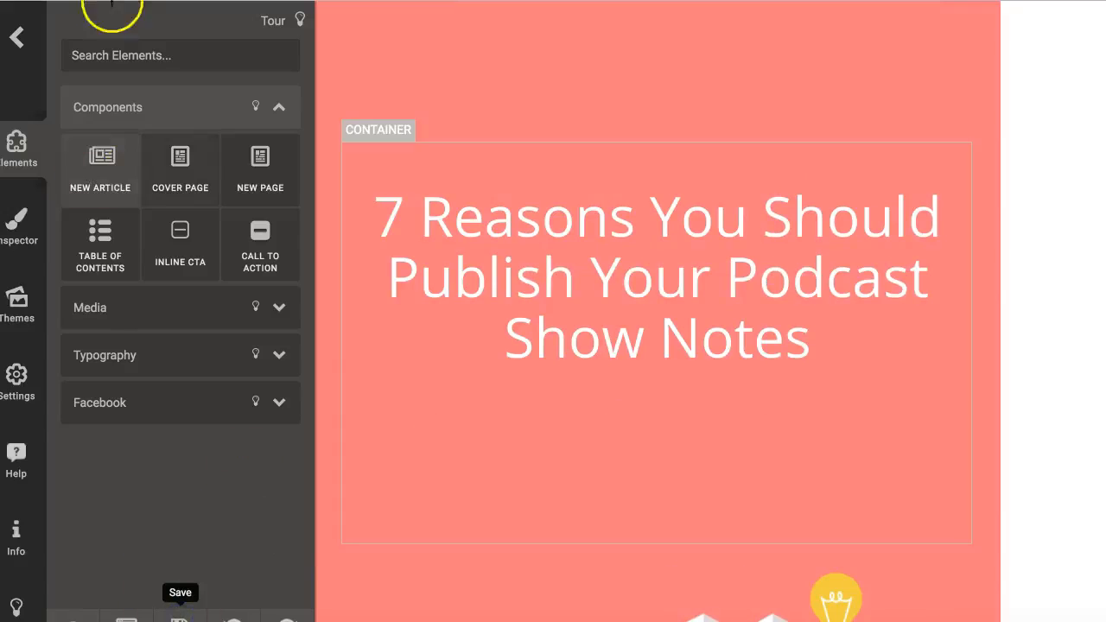
Step: Exit the builder, confirming with OK, to return to the Projects list
click(19, 40)
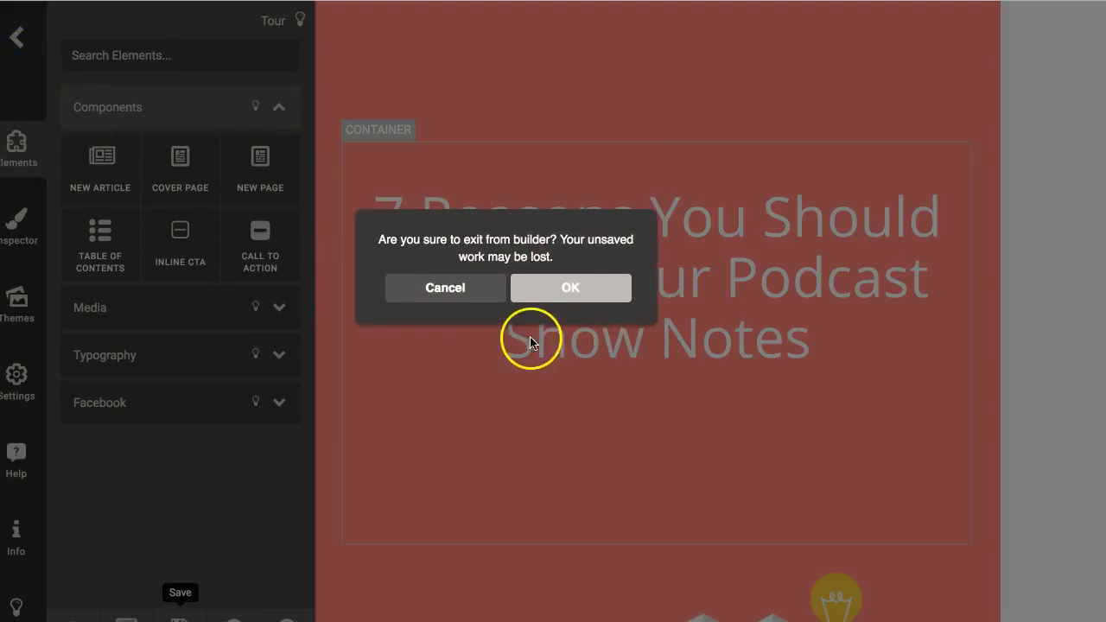
click(559, 295)
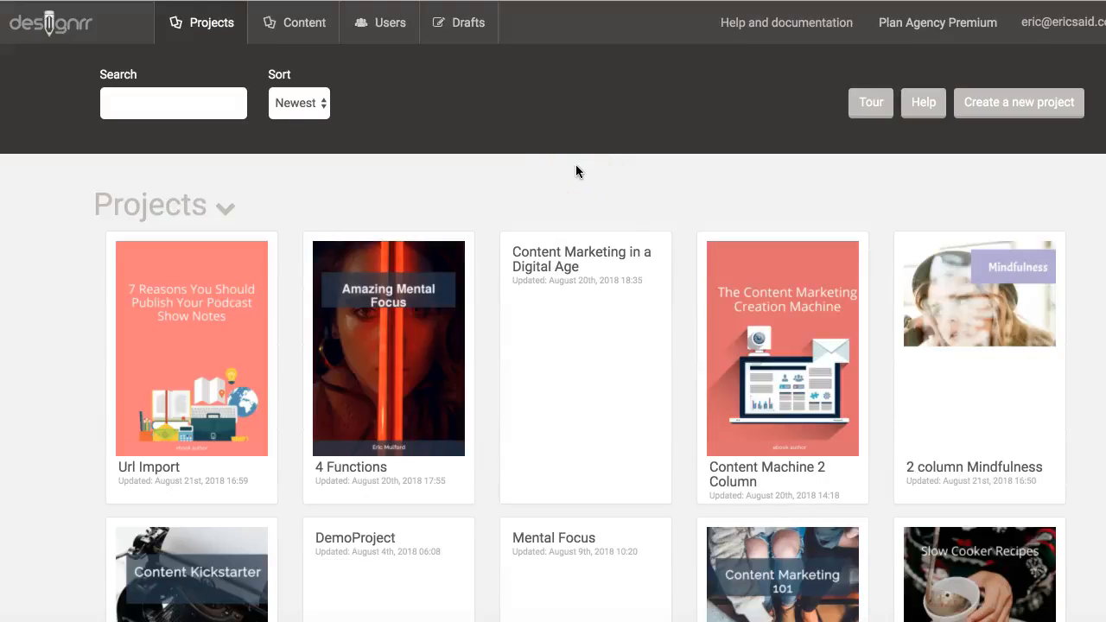
mouse_move(164, 332)
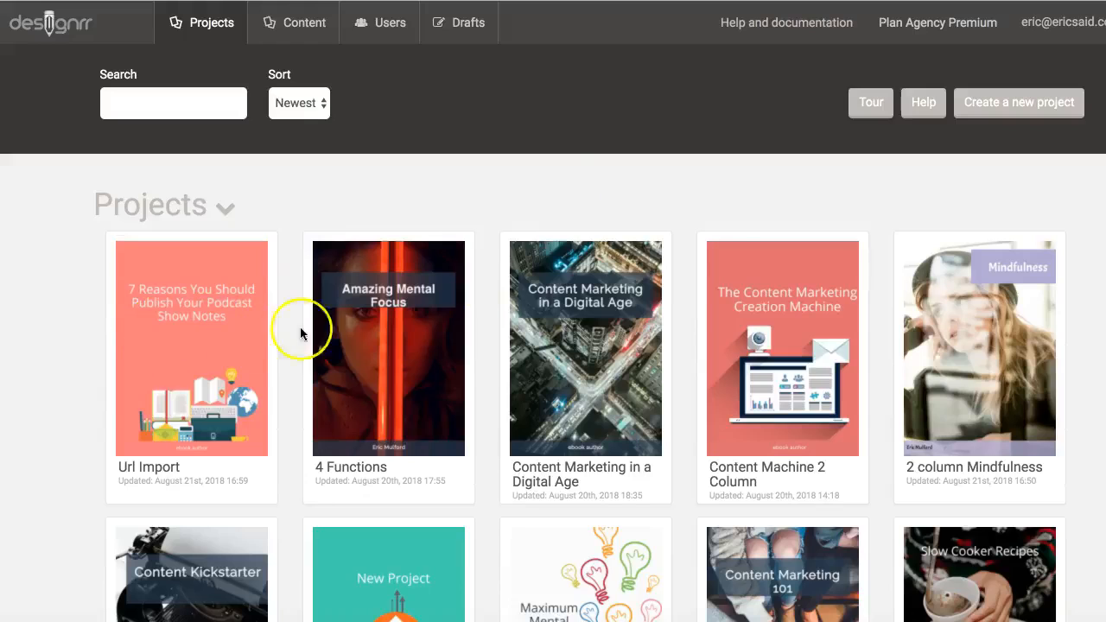
Step: Start a project from the 'Import from URL' draft using the red Standard Business template
mouse_move(521, 288)
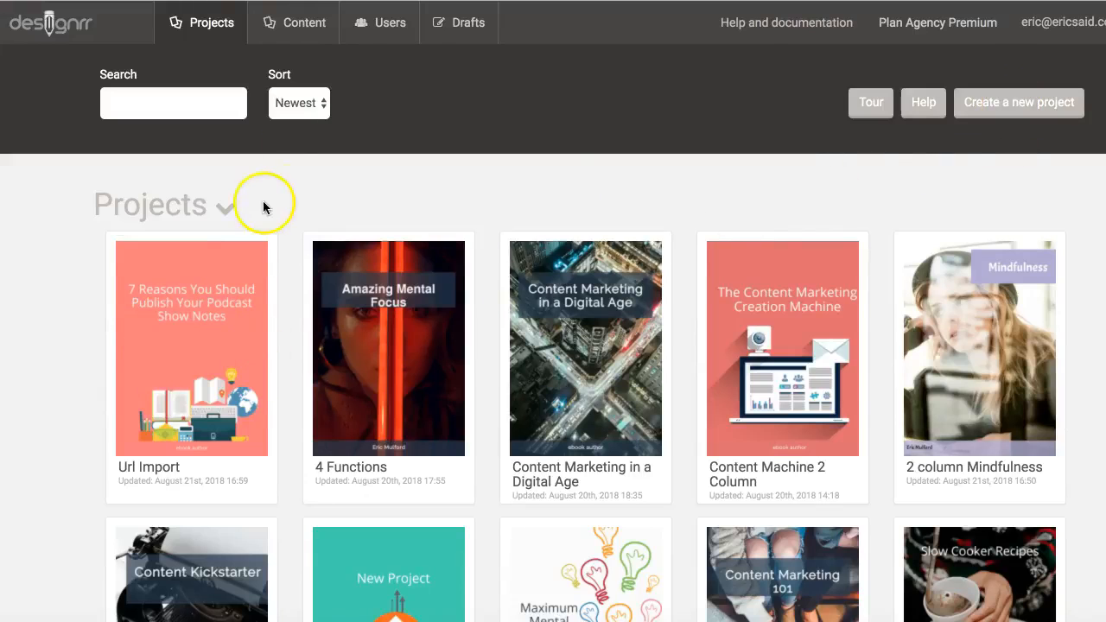
click(459, 25)
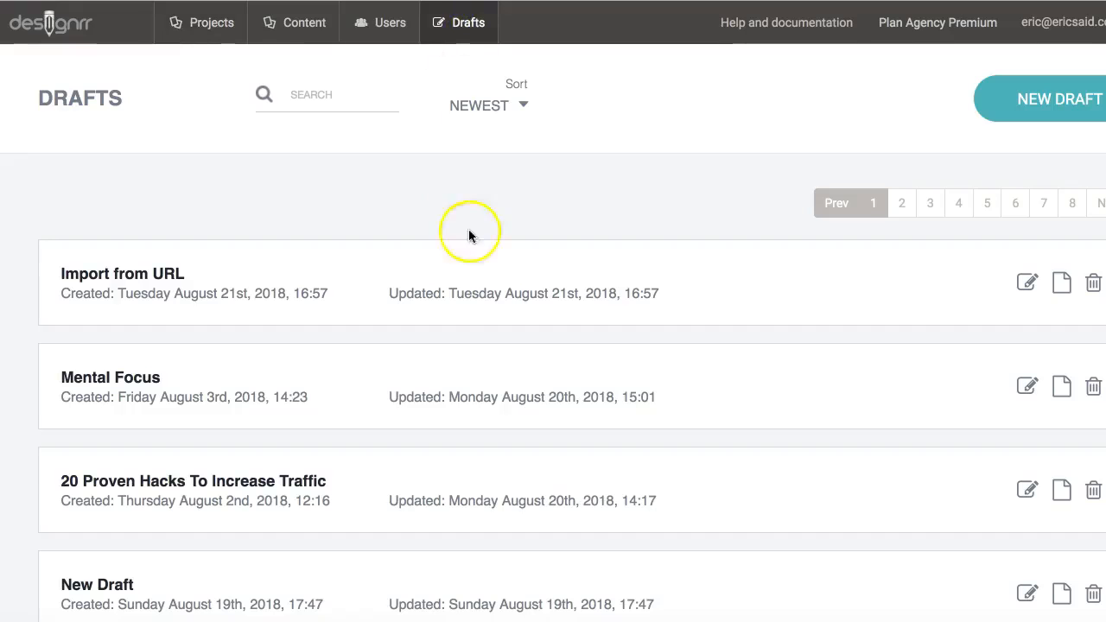
click(1066, 284)
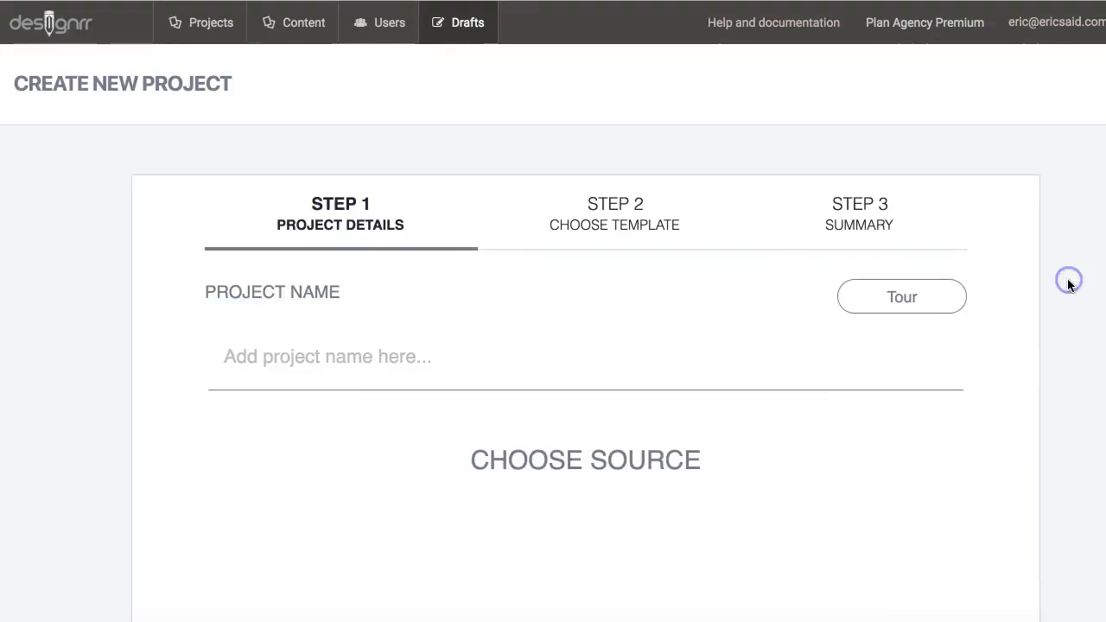
click(279, 324)
text(business)
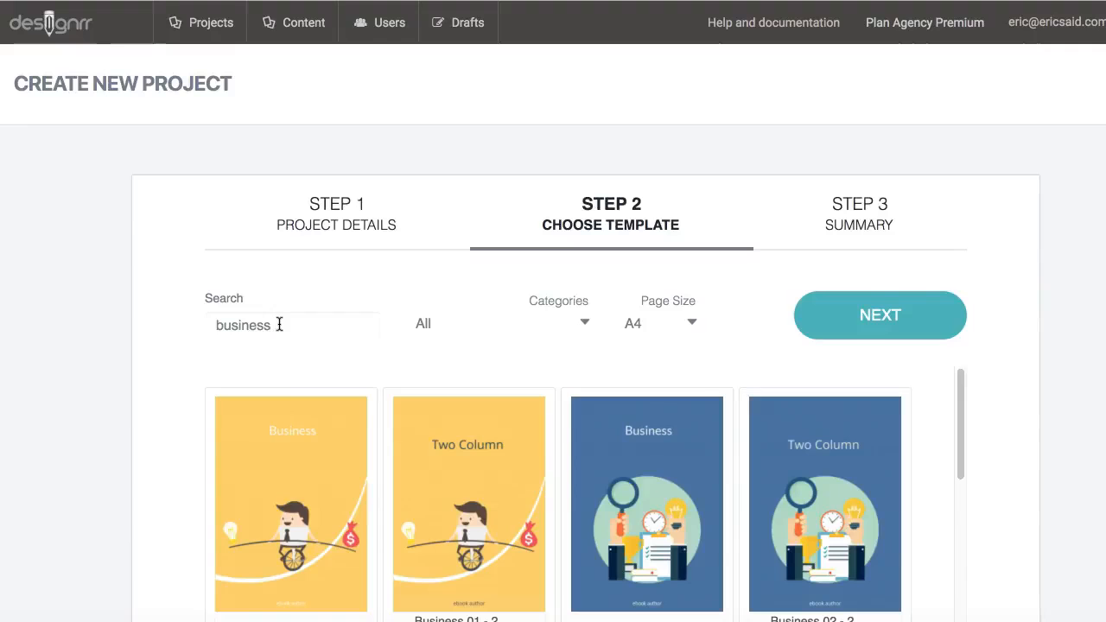
click(551, 322)
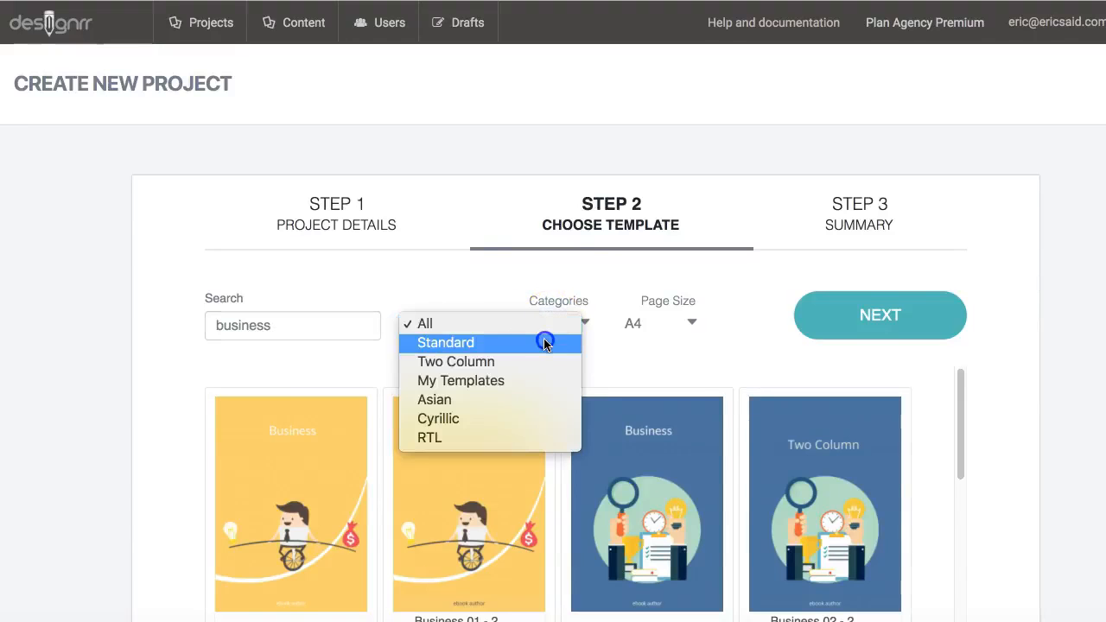
click(543, 340)
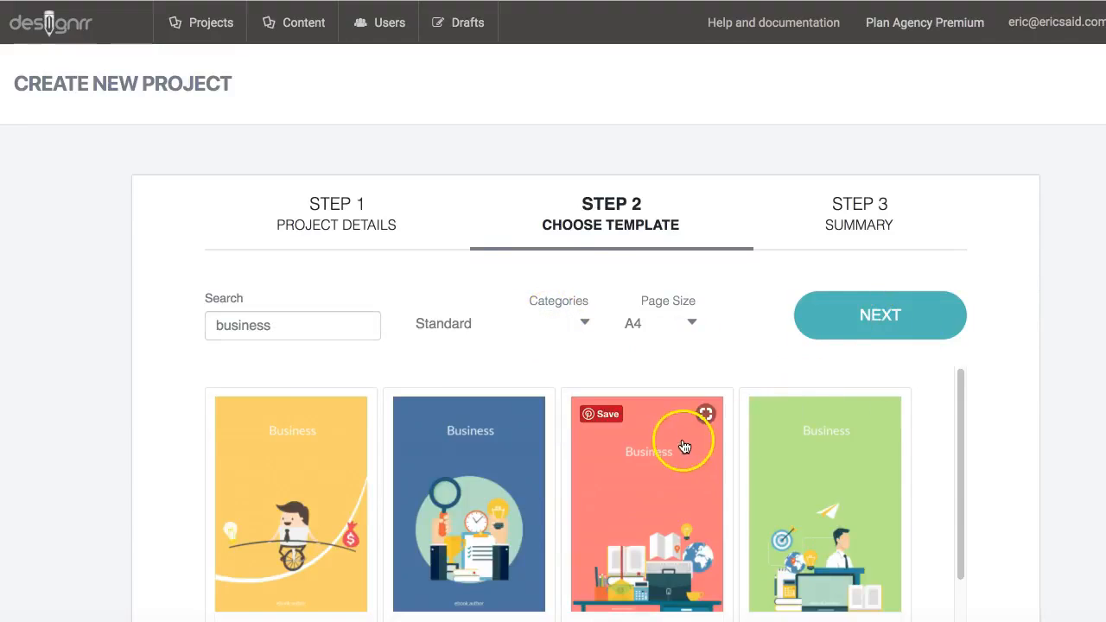
click(683, 441)
Step: Name the project 'URL 2' and create it
click(877, 316)
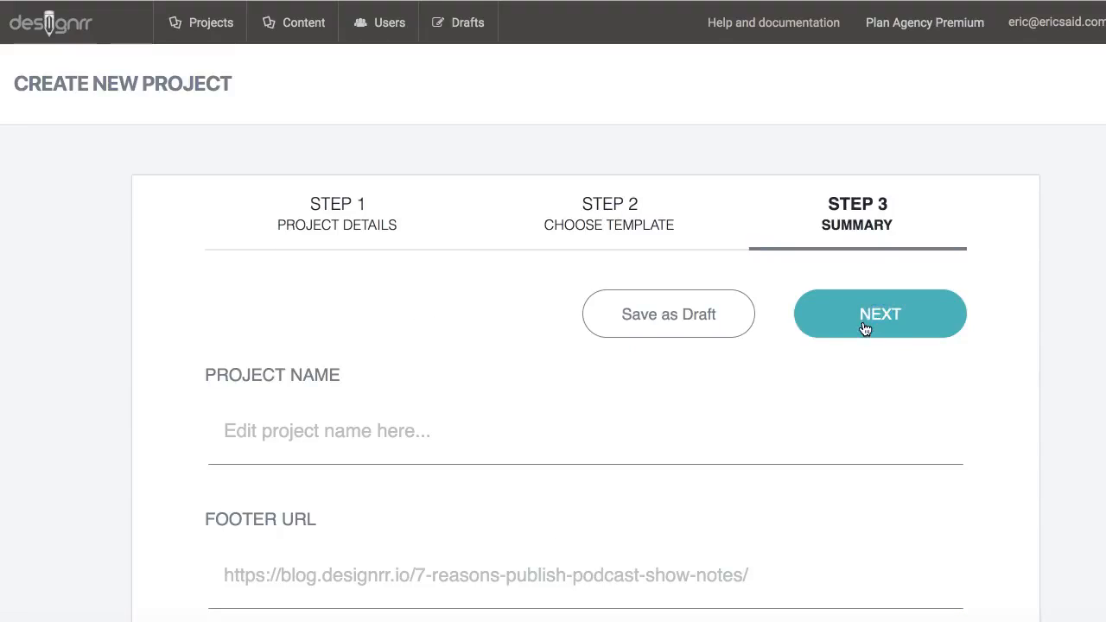
click(400, 432)
text(URL 2)
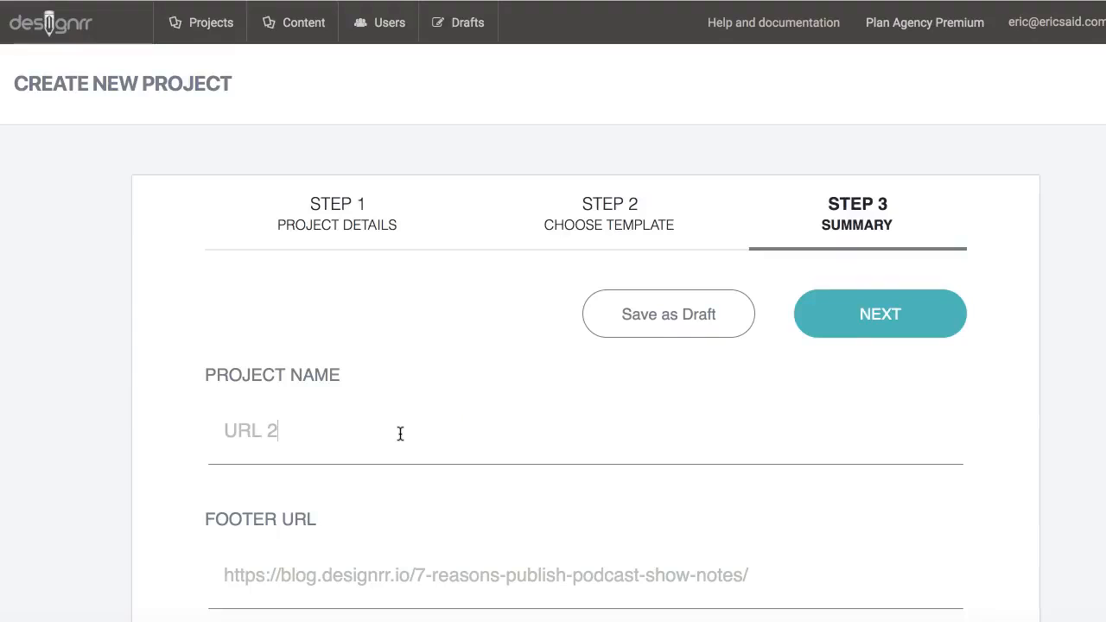
click(921, 298)
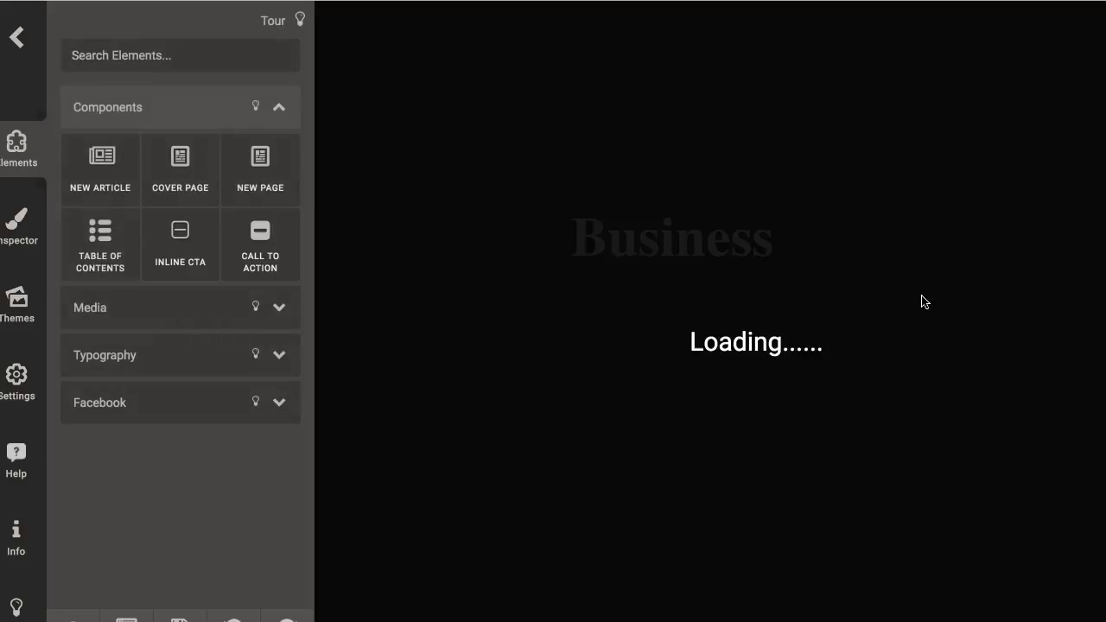
Step: Scroll through the URL 2 ebook pages and select the red cover's title block
scroll(699, 399, down, 10)
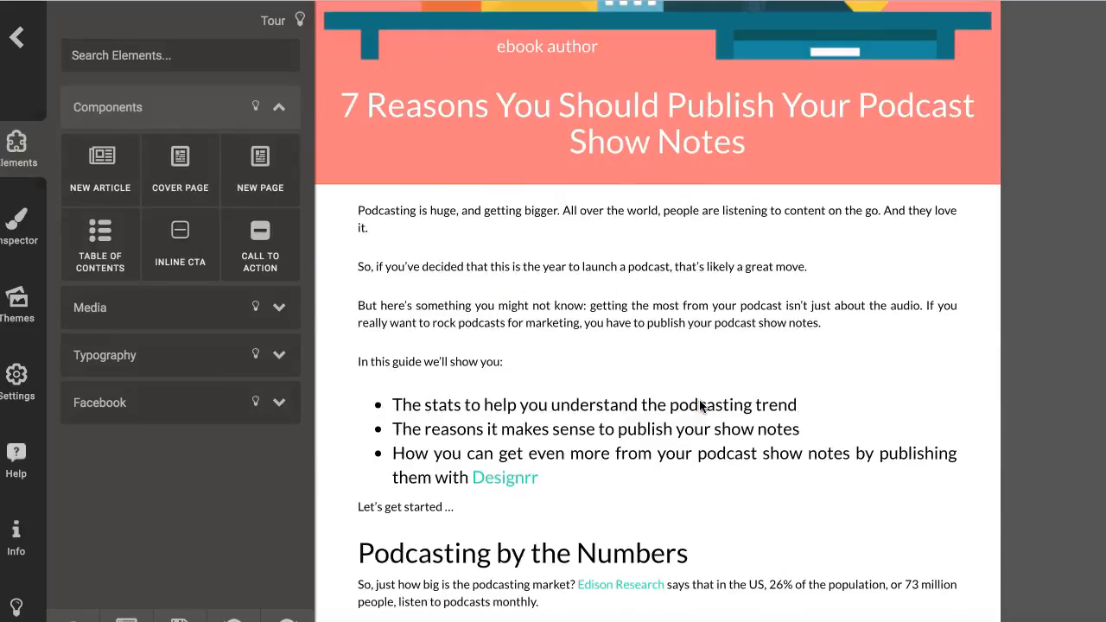
scroll(700, 406, down, 6)
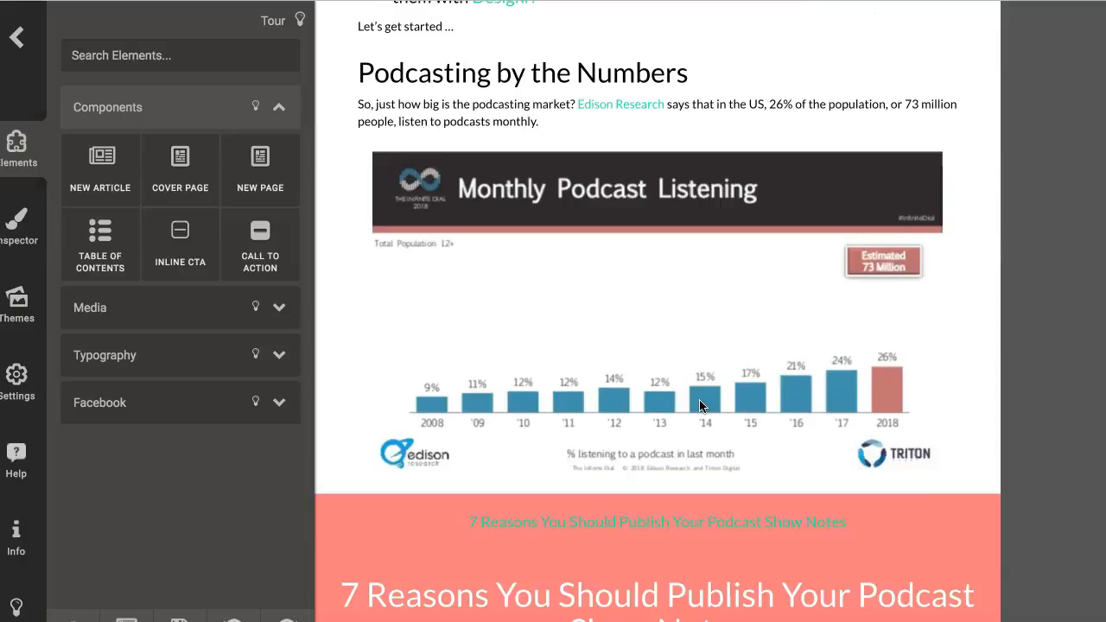
scroll(700, 406, down, 2)
scroll(700, 406, up, 15)
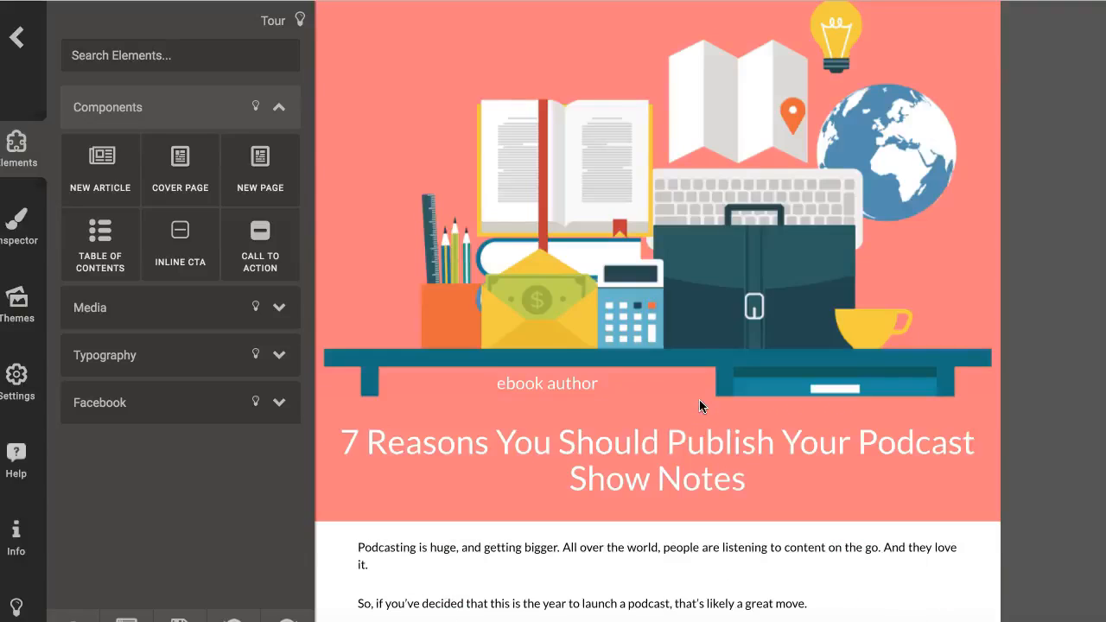
scroll(699, 406, up, 6)
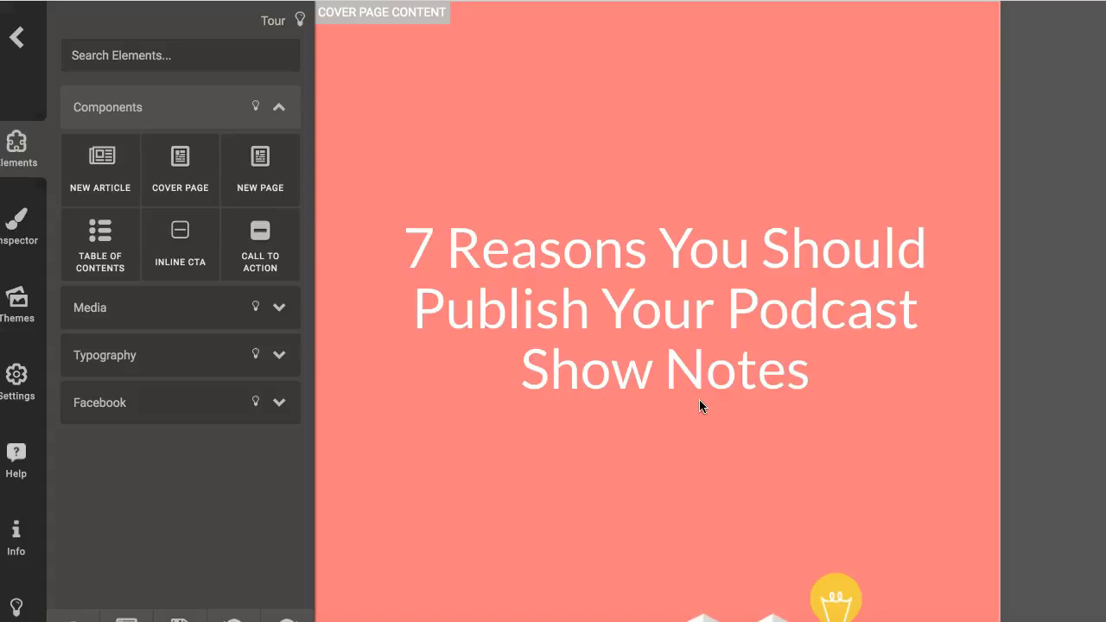
scroll(704, 402, down, 5)
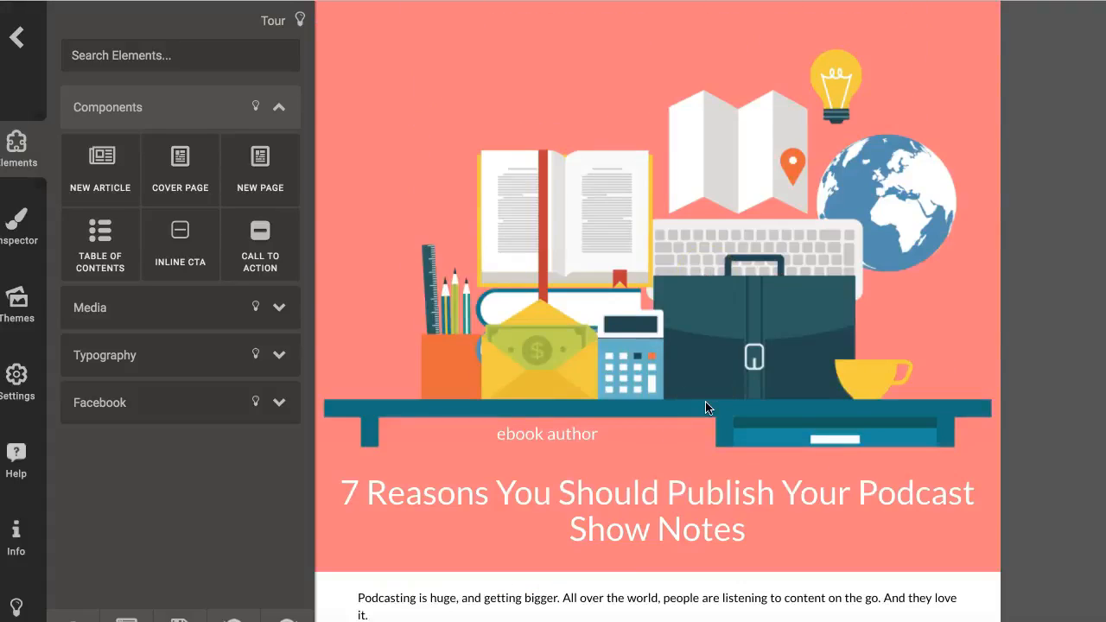
scroll(705, 401, up, 5)
click(713, 410)
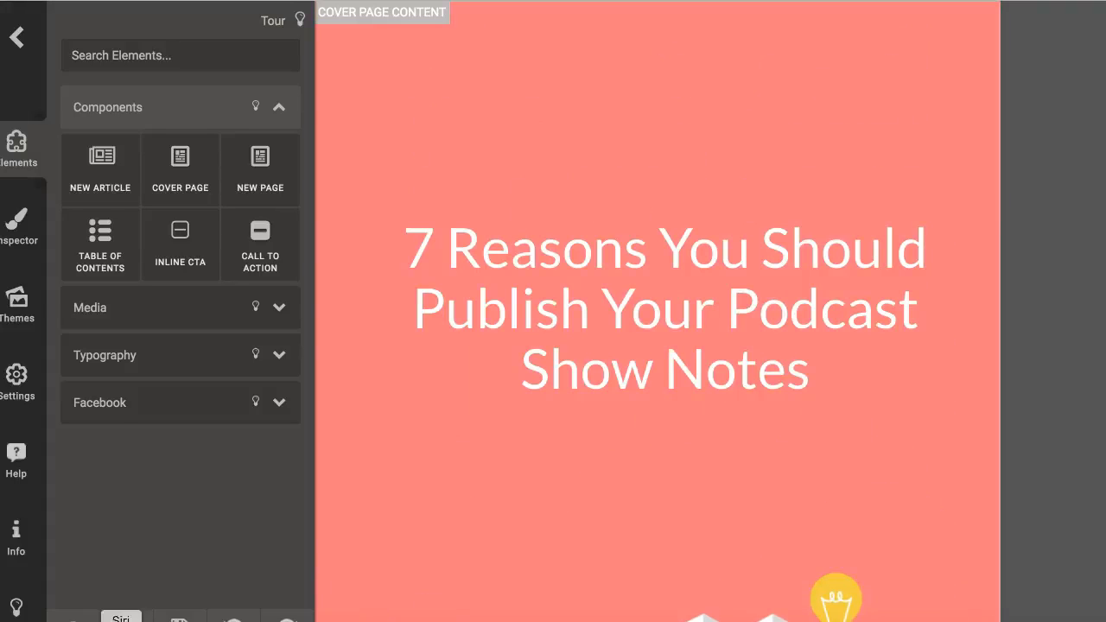